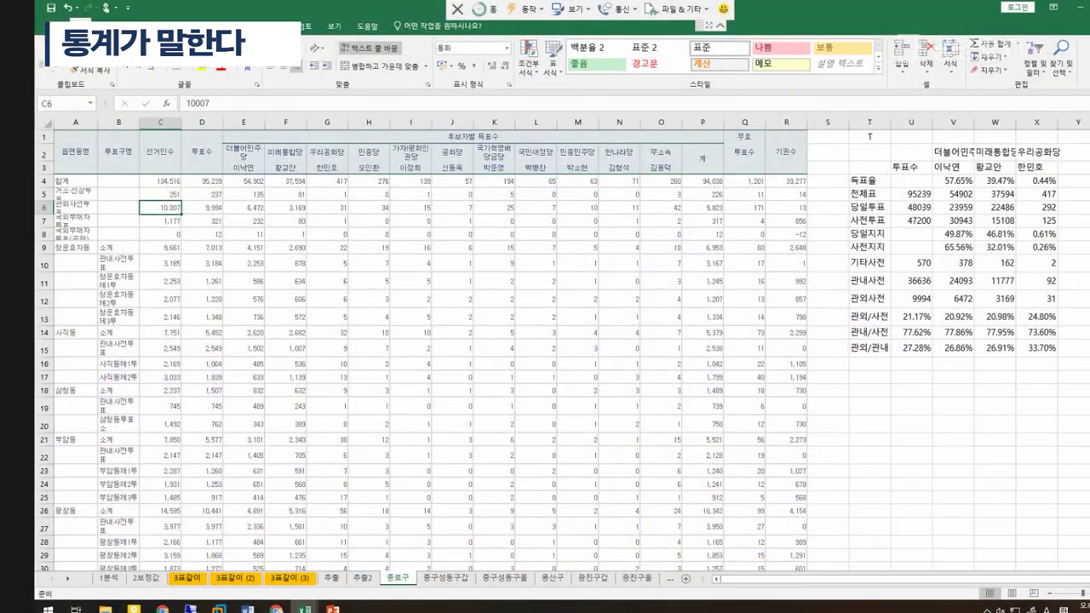
Step: Go from the 종로구 sheet through 중구성동구갑 to 중구성동구을 and clear the range selection there
{"action": "key", "text": "ctrl+Page_Down"}
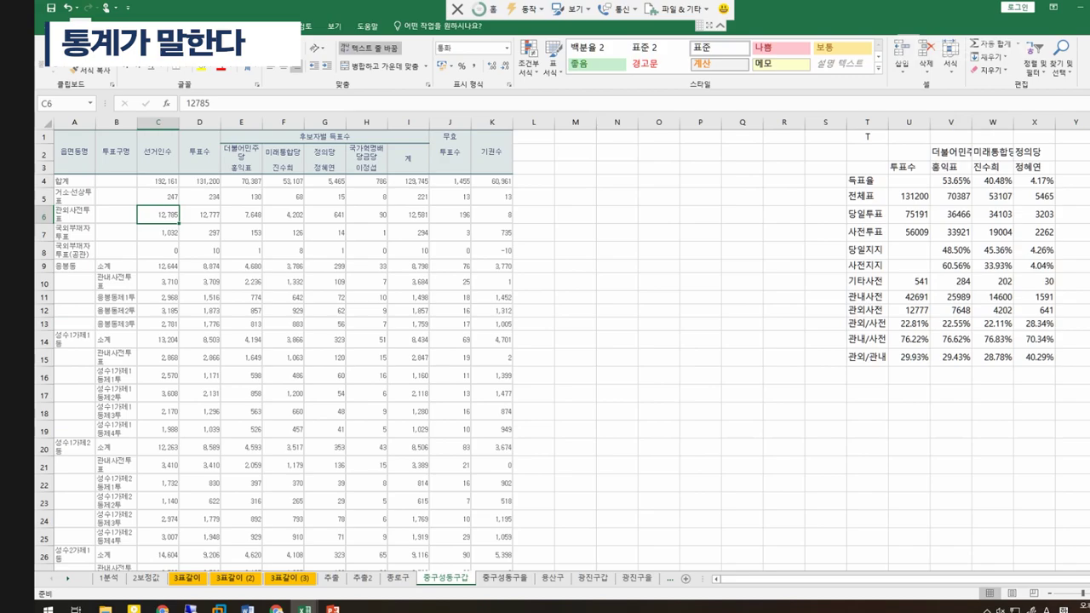
{"action": "key", "text": "ctrl+Page_Down"}
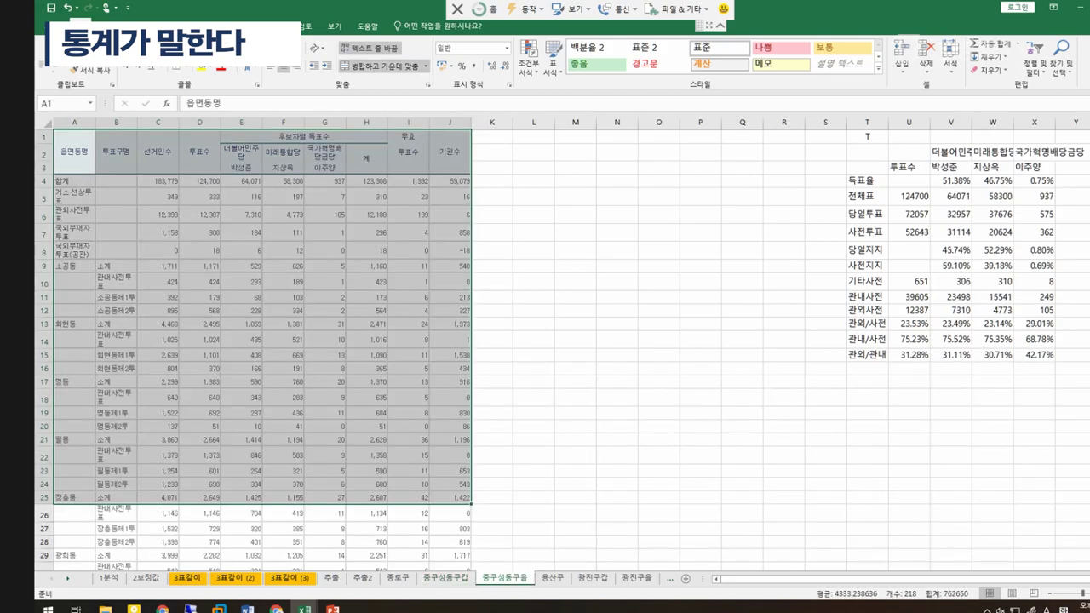
{"action": "left_click", "coordinate": [366, 398]}
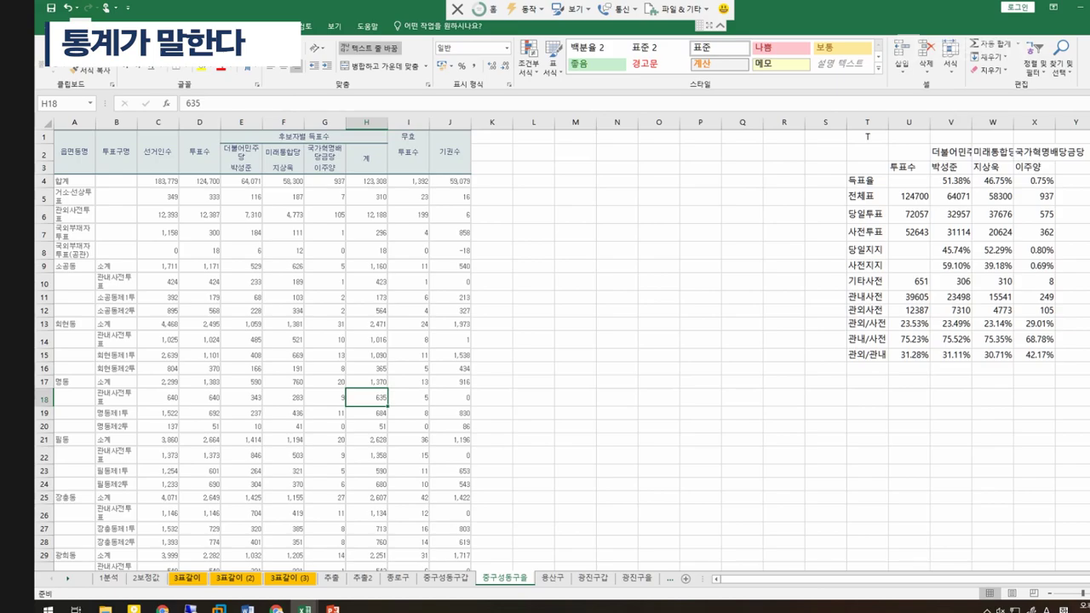
{"action": "key", "text": "ctrl+Home"}
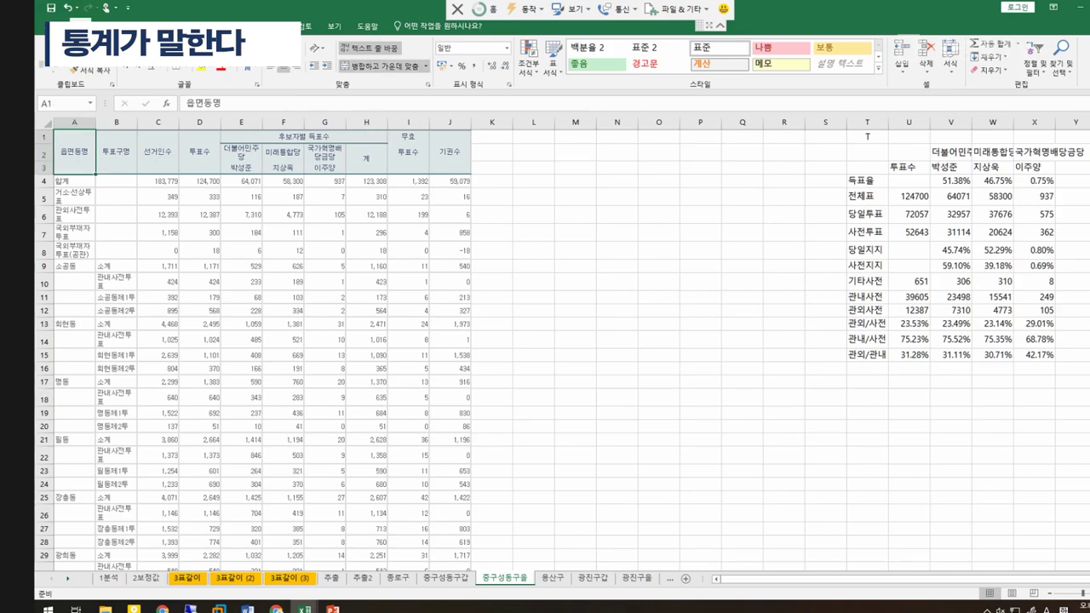
Step: Highlight the vote category labels in A4:A9 of the 중구성동구을 sheet for reading
{"action": "key", "text": "Down"}
{"action": "key", "text": "shift+Down"}
{"action": "key", "text": "shift+Down"}
{"action": "key", "text": "shift+Down"}
{"action": "key", "text": "shift+Down"}
{"action": "key", "text": "shift+Down"}
{"action": "key", "text": "shift+Down"}
{"action": "key", "text": "shift+Down"}
{"action": "key", "text": "shift+Down"}
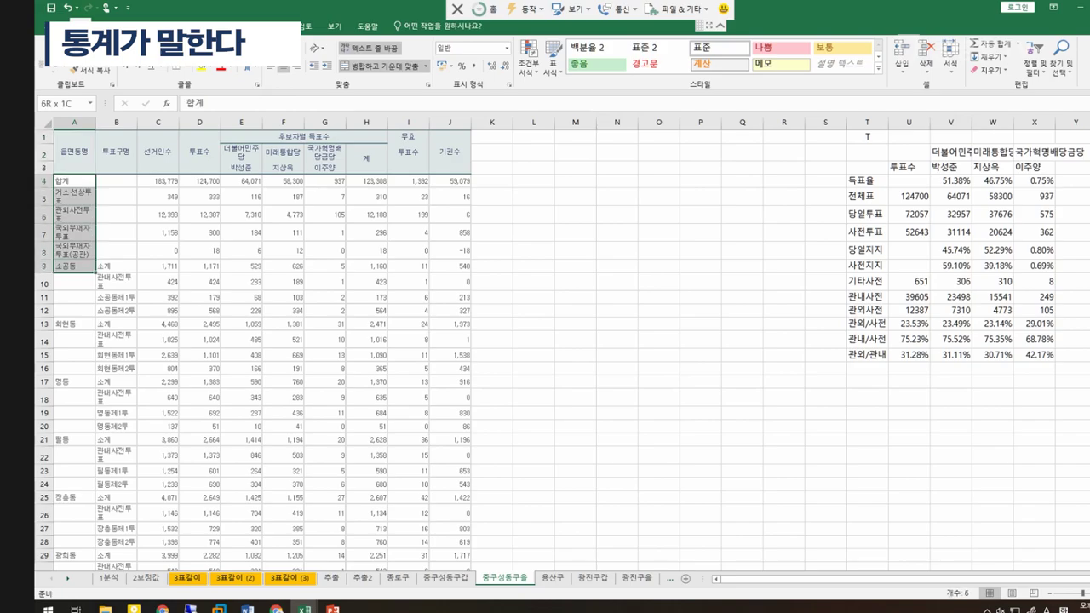
{"action": "key", "text": "ctrl+q"}
{"action": "left_click", "coordinate": [116, 250]}
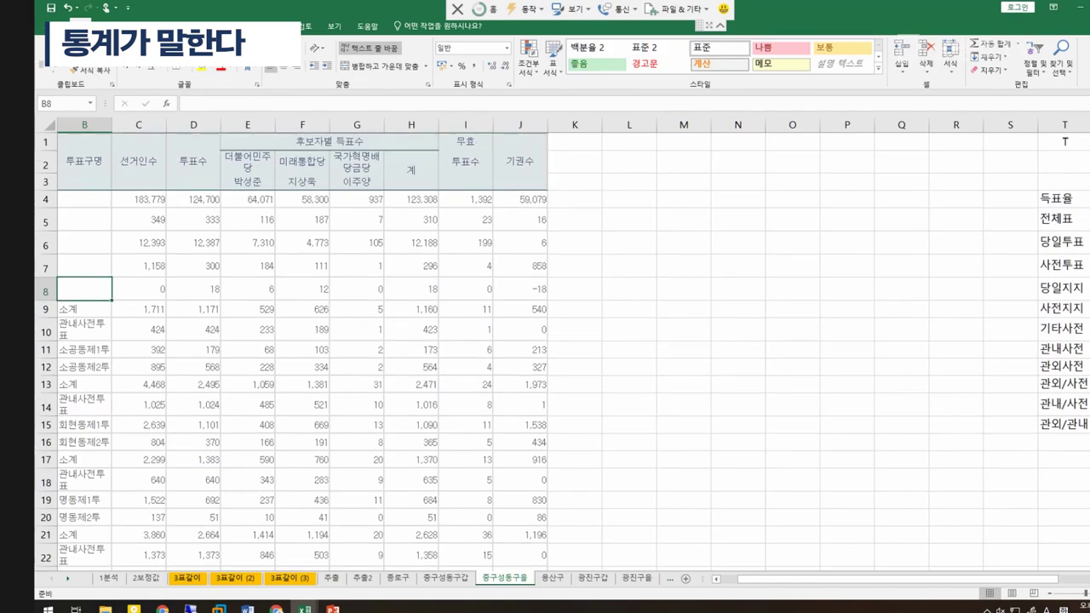
Step: Examine the candidates' vote totals in E4:H4 of the 중구성동구을 sheet
{"action": "scroll", "coordinate": [563, 345], "scroll_direction": "left", "scroll_amount": 2}
{"action": "scroll", "coordinate": [562, 345], "scroll_direction": "up", "scroll_amount": 2}
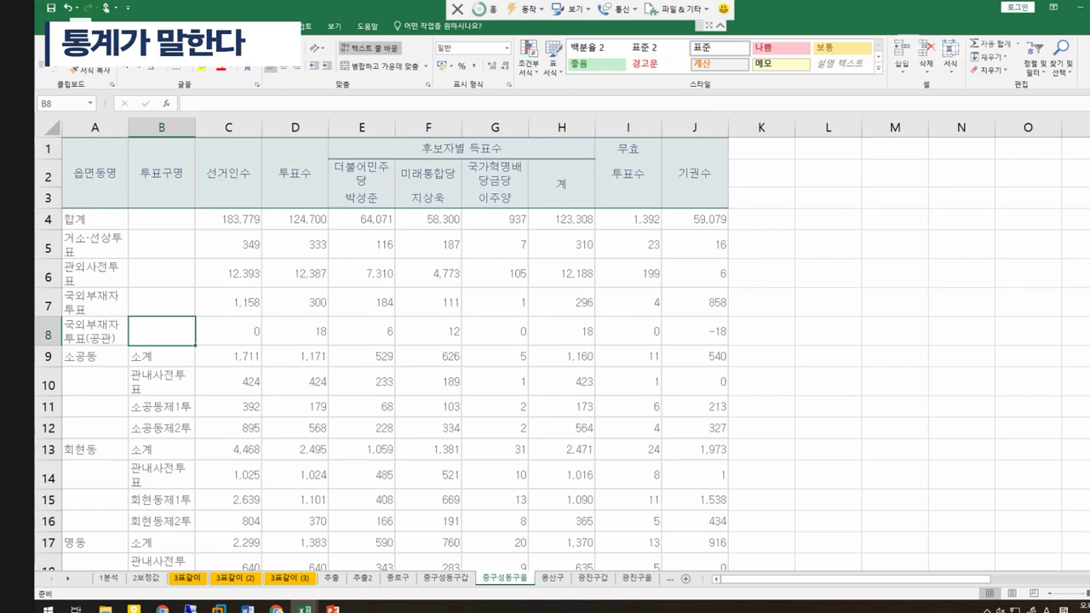
{"action": "left_click_drag", "start_coordinate": [361, 219], "coordinate": [561, 219]}
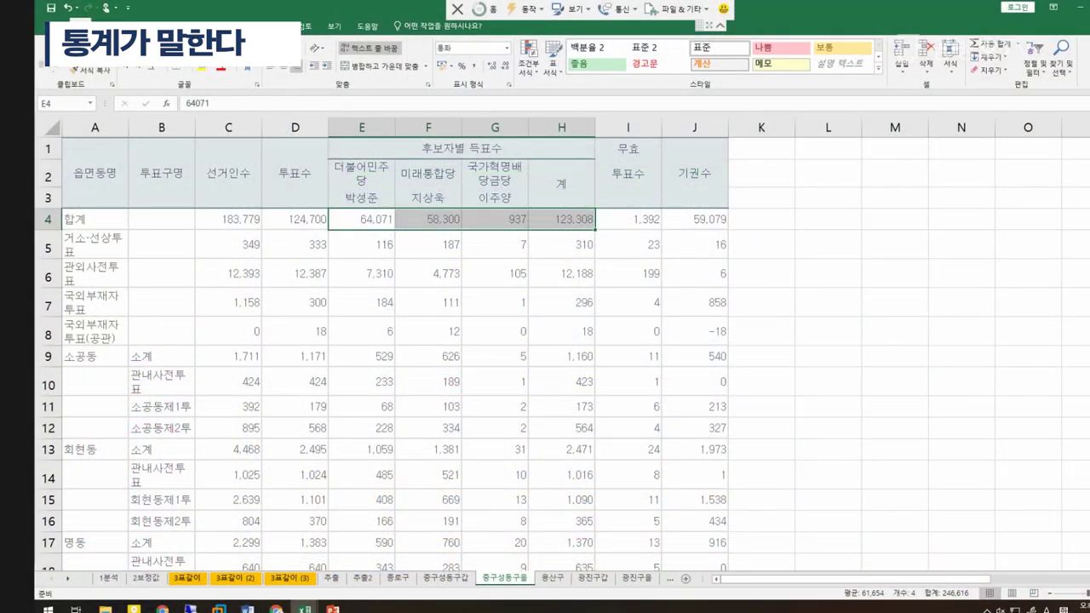
{"action": "left_click", "coordinate": [593, 238]}
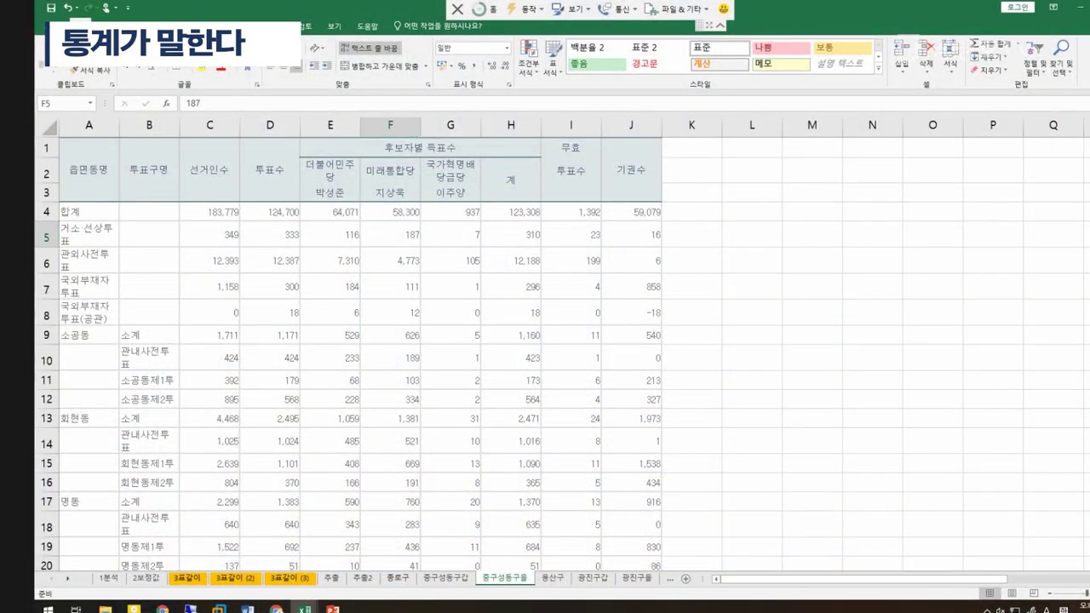
Step: Return to the 종로구 sheet and highlight its summary table in T1:X15
{"action": "key", "text": "ctrl+Page_Up"}
{"action": "key", "text": "ctrl+Page_Up"}
{"action": "left_click_drag", "start_coordinate": [869, 136], "coordinate": [1038, 349]}
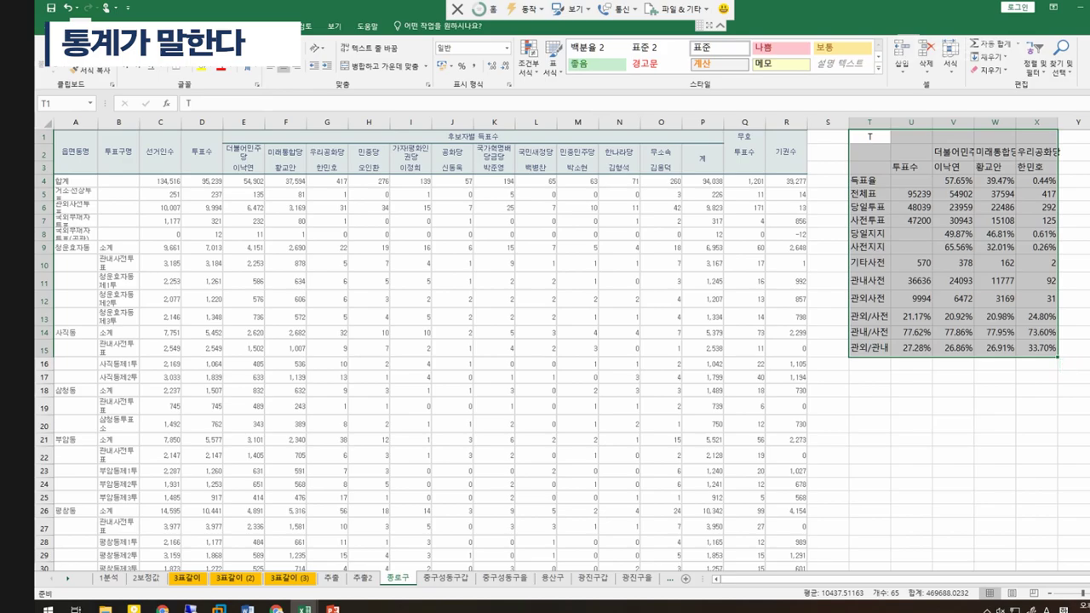
{"action": "key", "text": "ctrl+Home"}
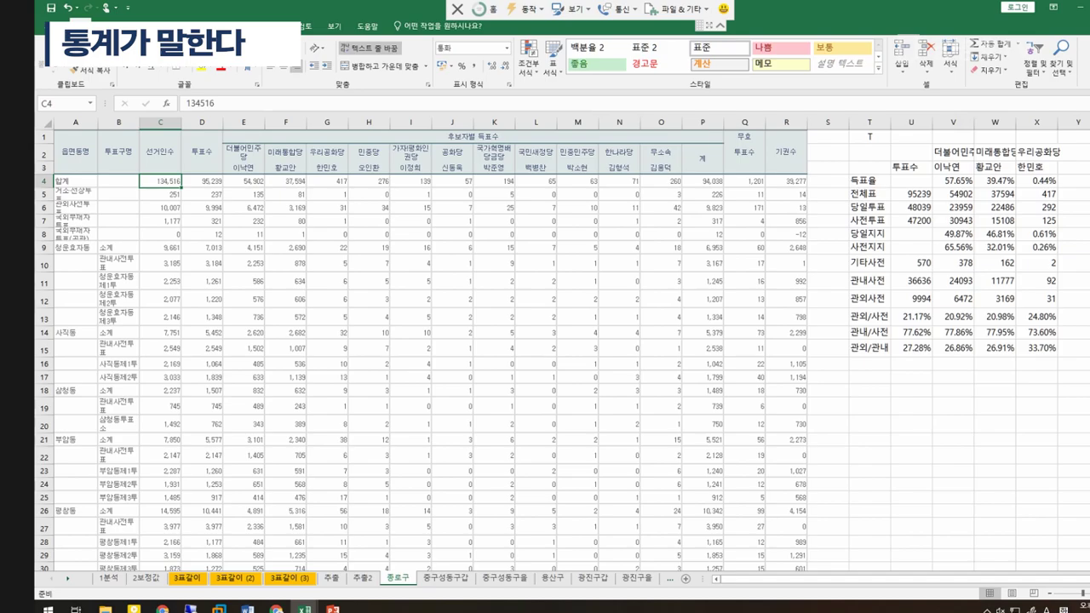
Step: Review the neighbourhood figures in the 선거인수 column of the 종로구 sheet, starting at row 9
{"action": "left_click_drag", "start_coordinate": [160, 247], "coordinate": [162, 484]}
{"action": "left_click", "coordinate": [202, 425]}
{"action": "left_click", "coordinate": [411, 377]}
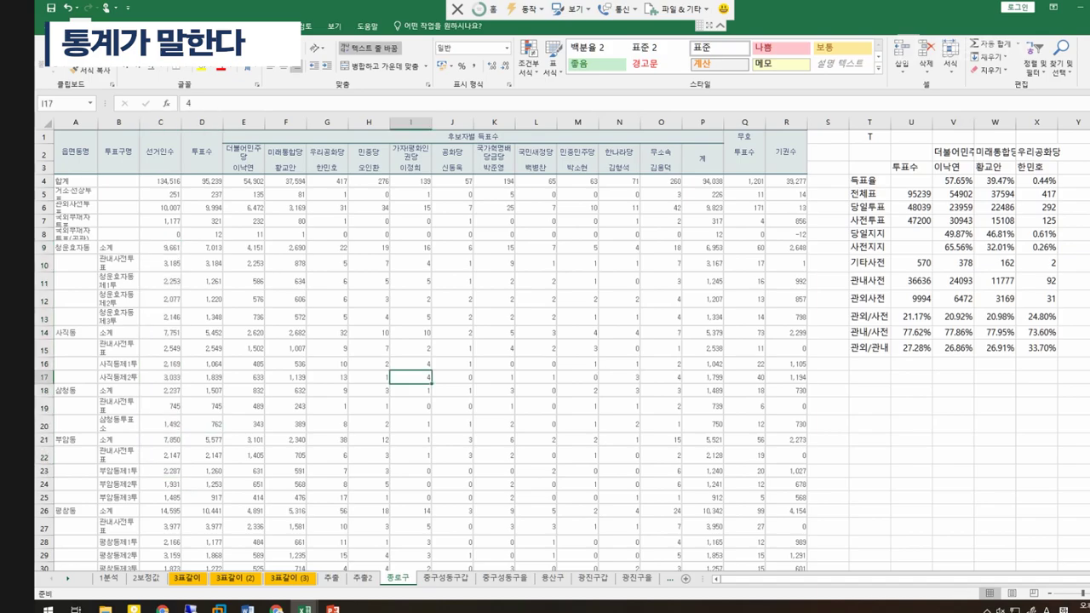
Step: Inspect the 사전투표 total's formula in U7, and highlight the whole 종로구 summary block down to 관외/관내
{"action": "left_click", "coordinate": [912, 220]}
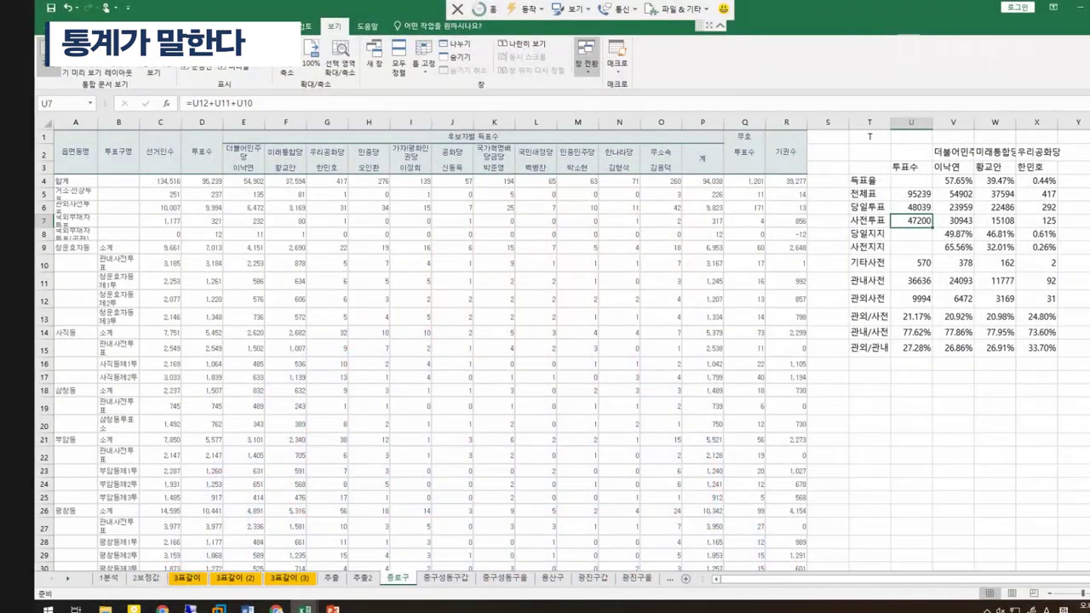
{"action": "left_click", "coordinate": [618, 64]}
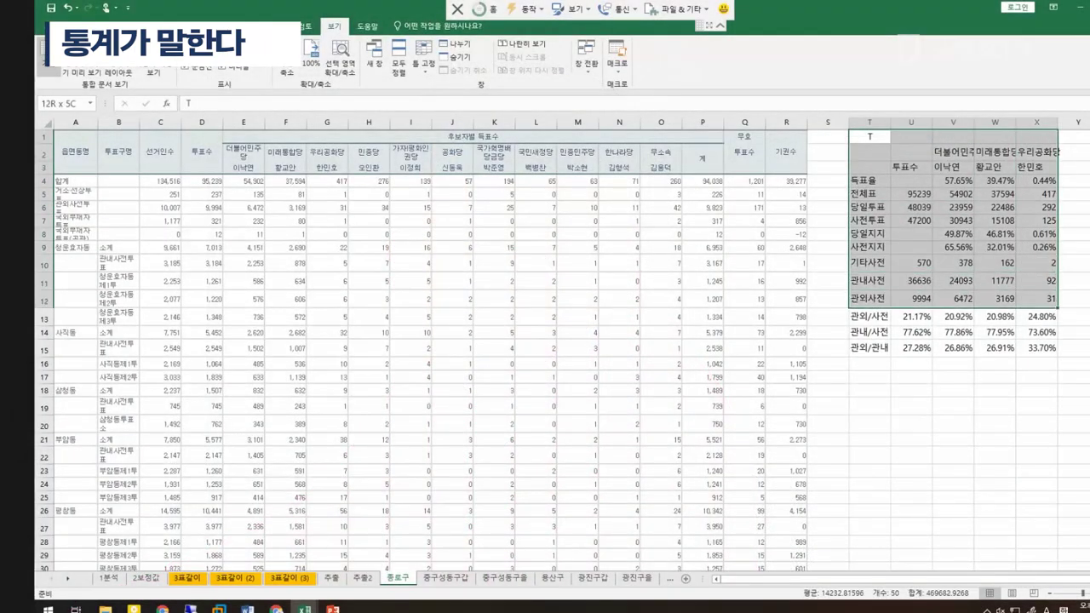
{"action": "left_click_drag", "start_coordinate": [1037, 298], "coordinate": [1036, 348]}
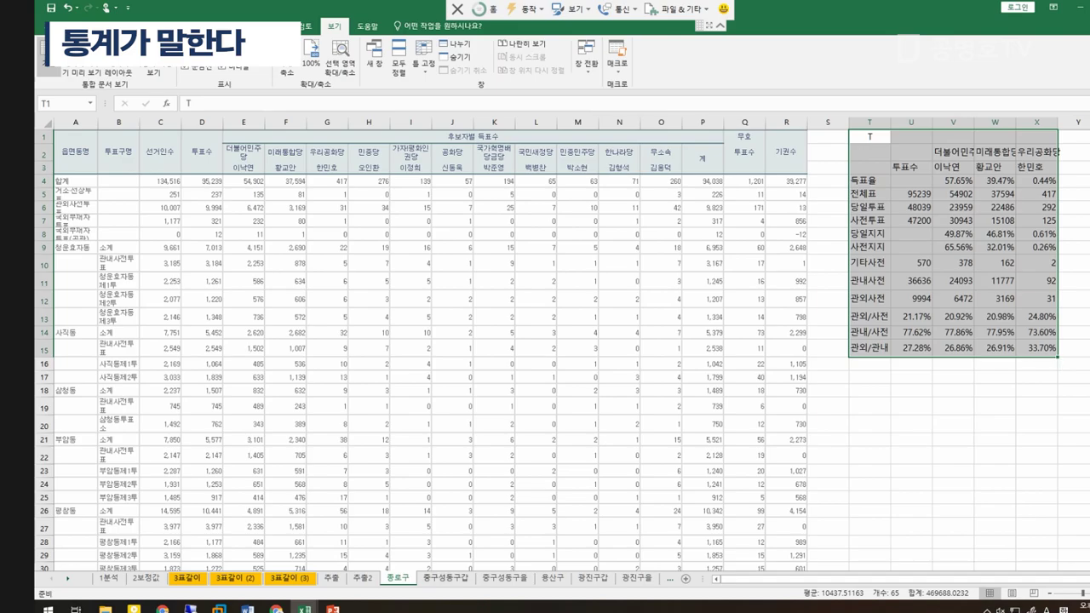
Step: Open the 중구성동구갑 sheet, highlight its summary table T1:X15 and enlarge it for reading
{"action": "key", "text": "ctrl+Page_Down"}
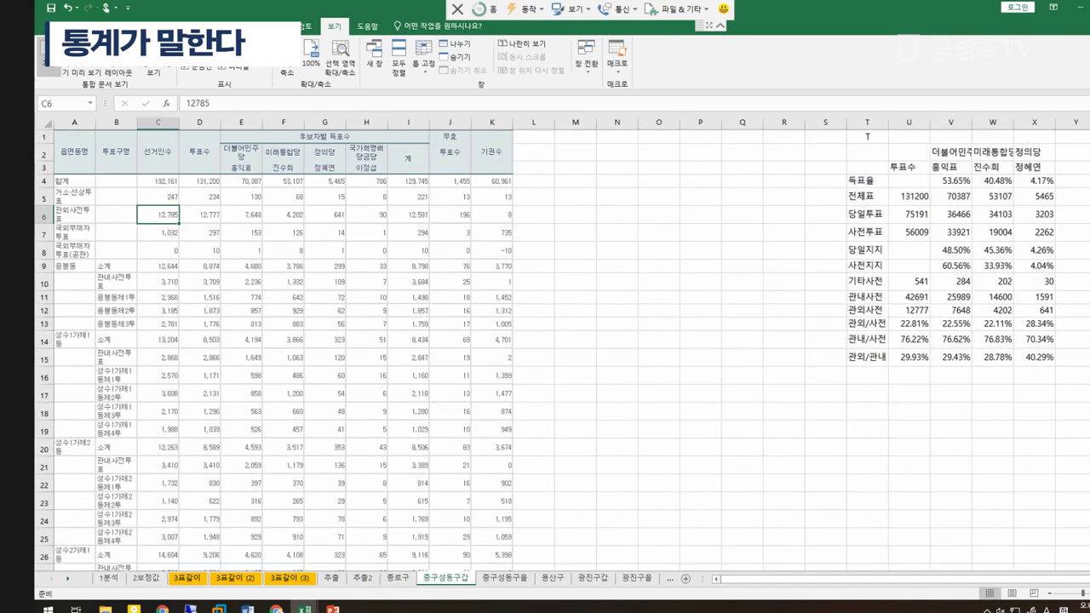
{"action": "left_click", "coordinate": [867, 137]}
{"action": "left_click_drag", "start_coordinate": [867, 136], "coordinate": [1035, 358]}
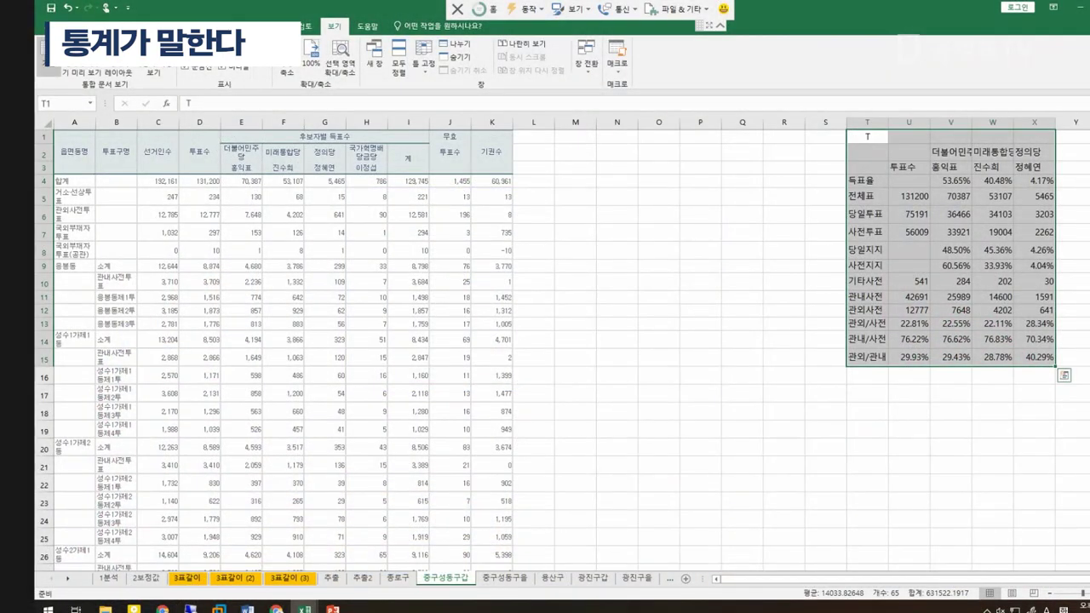
{"action": "scroll", "coordinate": [562, 340], "scroll_direction": "up", "scroll_amount": 3, "text": "ctrl"}
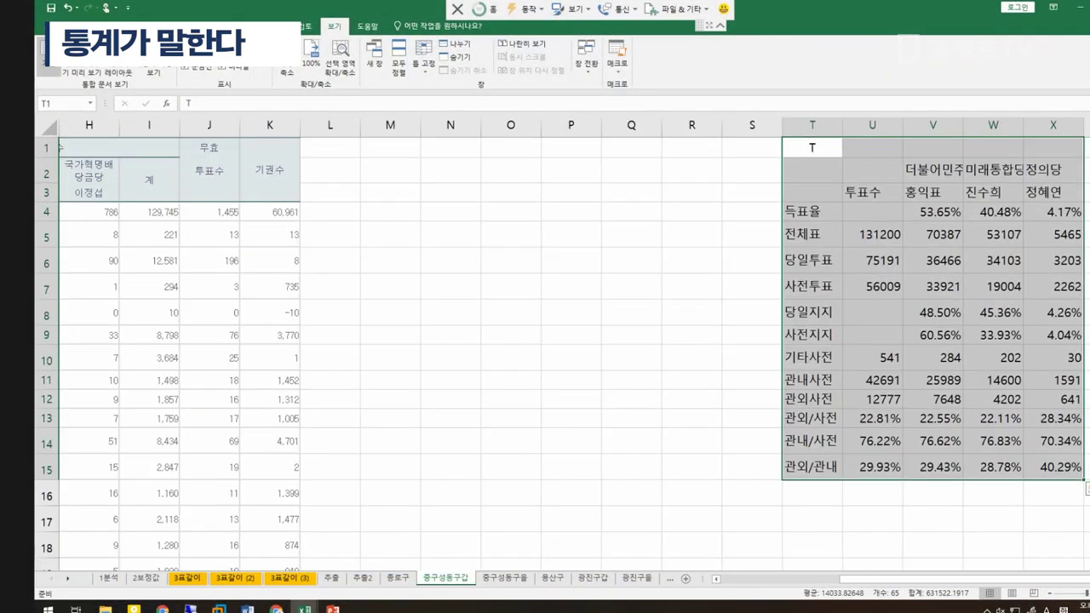
{"action": "scroll", "coordinate": [563, 341], "scroll_direction": "up", "scroll_amount": 1, "text": "ctrl"}
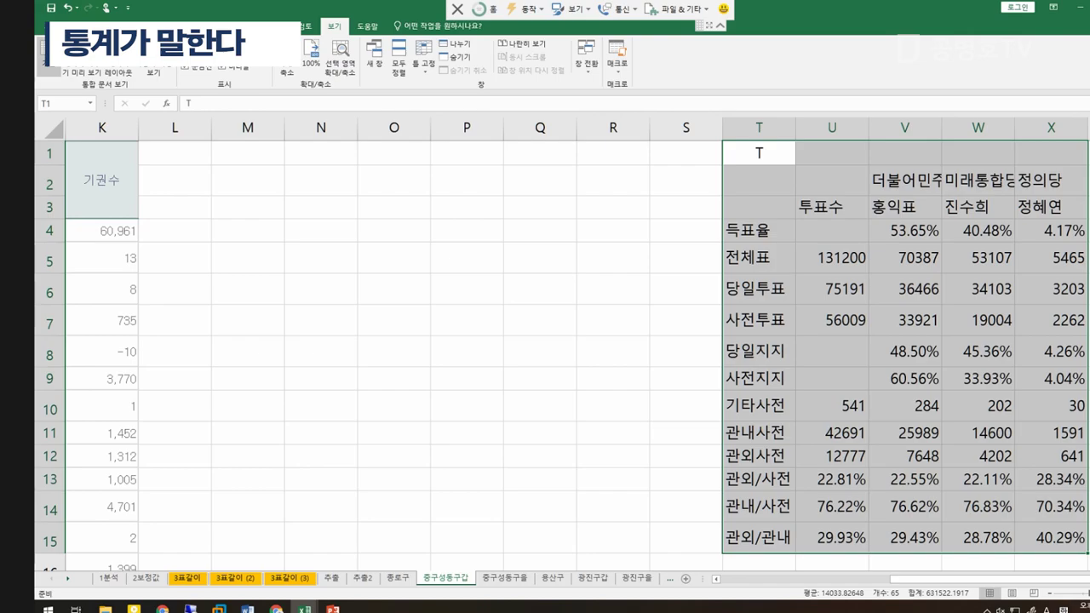
{"action": "left_click", "coordinate": [686, 378]}
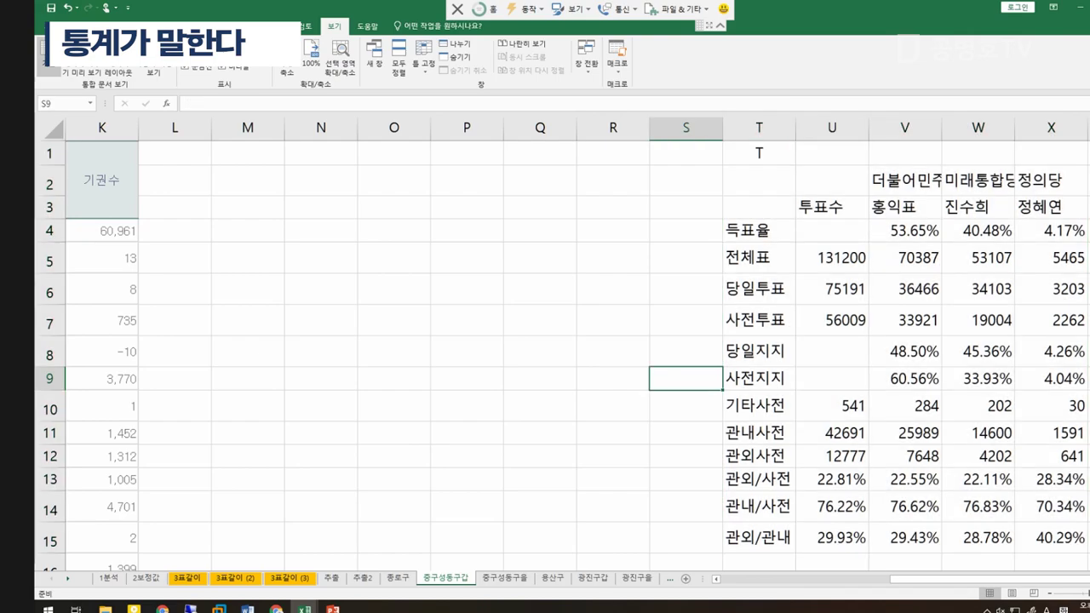
Step: Highlight the 전체표 row and the three ratio rows of the 중구성동구갑 summary table
{"action": "left_click_drag", "start_coordinate": [759, 258], "coordinate": [1051, 258]}
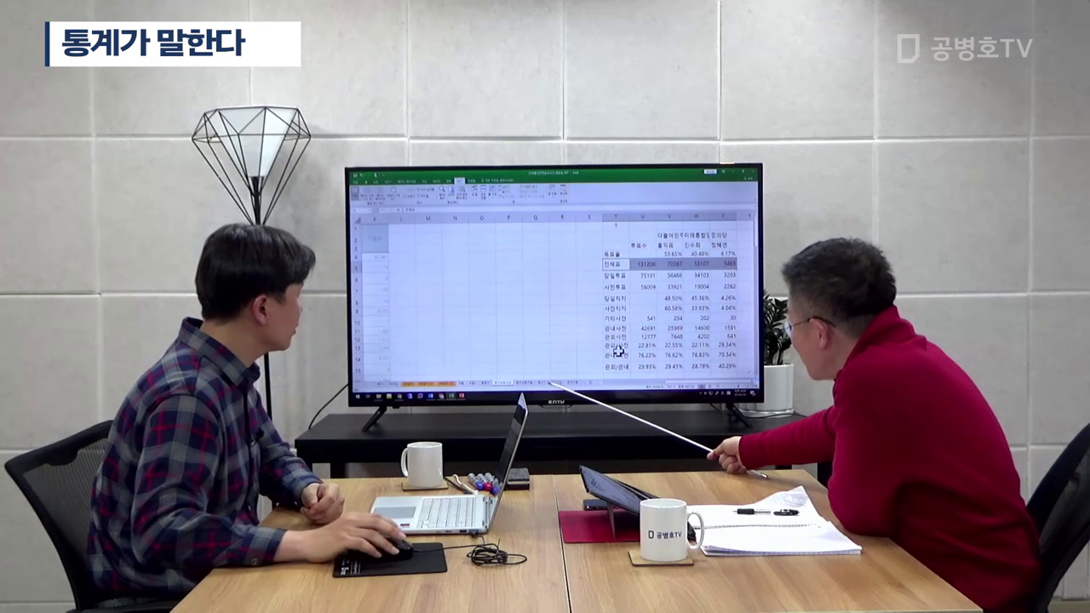
{"action": "left_click_drag", "start_coordinate": [619, 347], "coordinate": [723, 365]}
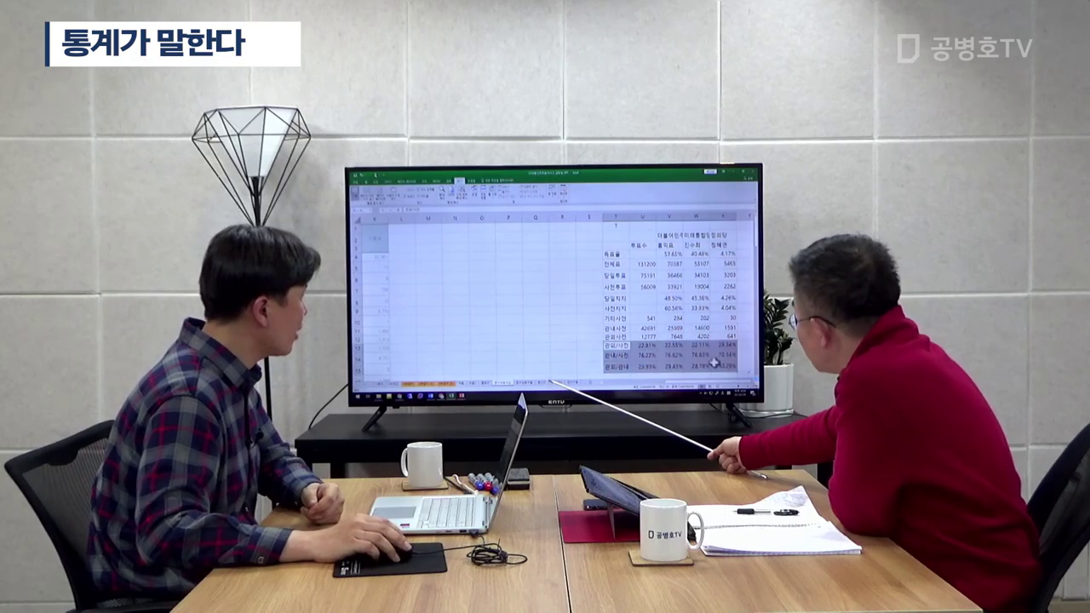
{"action": "left_click", "coordinate": [674, 365]}
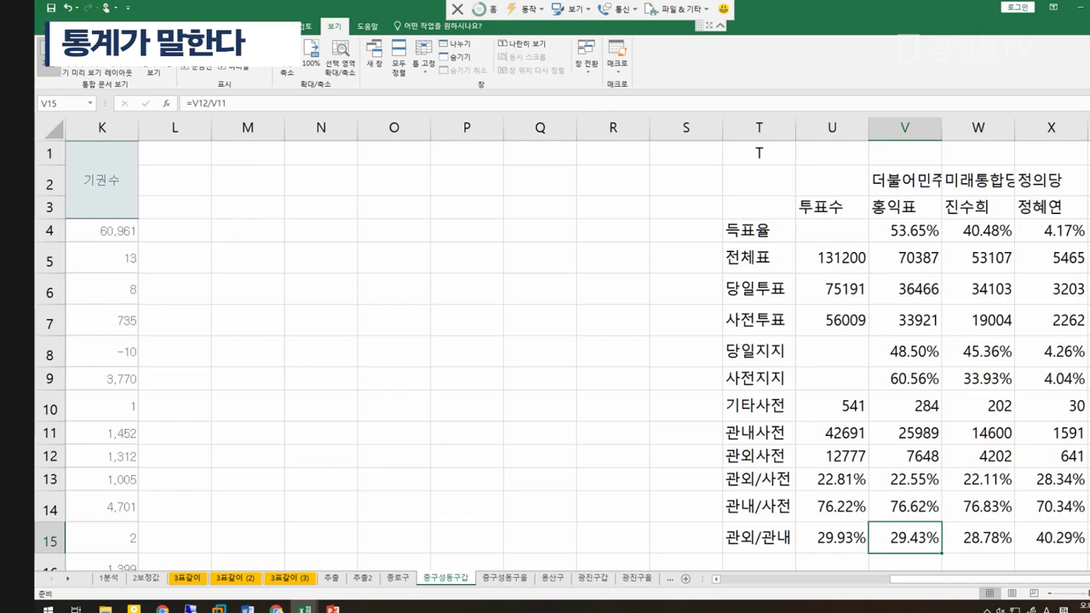
Step: Examine the 관외사전 and 관내/사전 labels, the ratios in T13:X15, and the summary range T2:X13
{"action": "left_click", "coordinate": [759, 456]}
{"action": "left_click", "coordinate": [759, 506]}
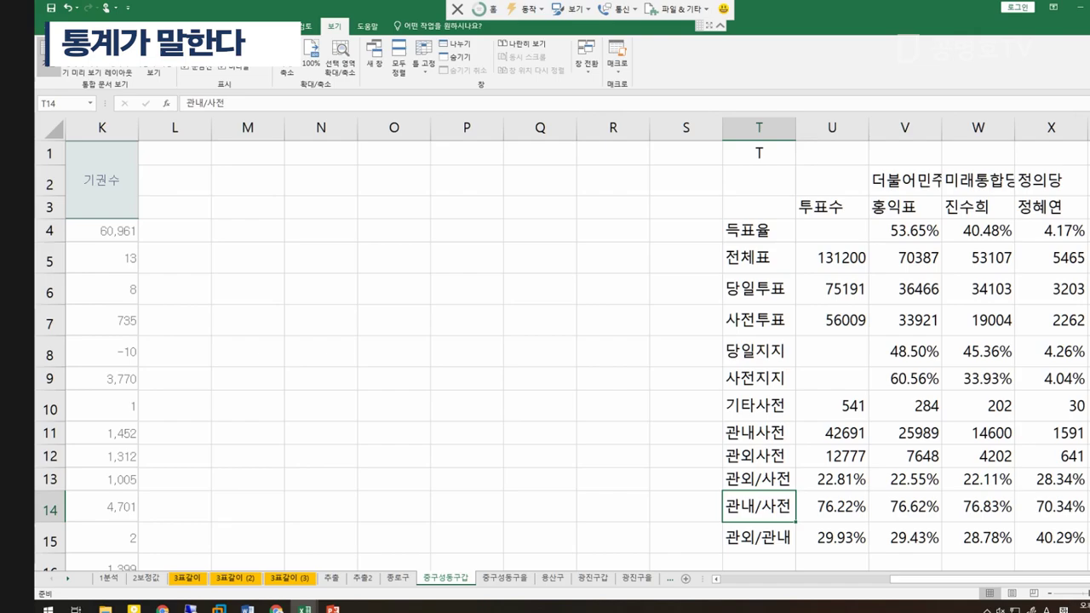
{"action": "left_click_drag", "start_coordinate": [759, 478], "coordinate": [1051, 538]}
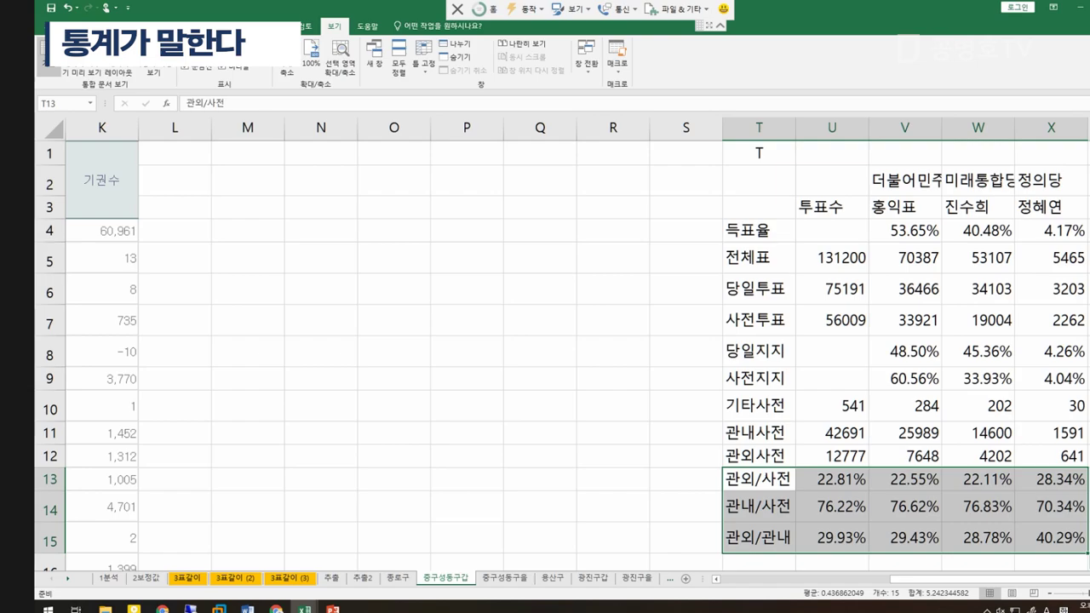
{"action": "left_click_drag", "start_coordinate": [759, 180], "coordinate": [1052, 478]}
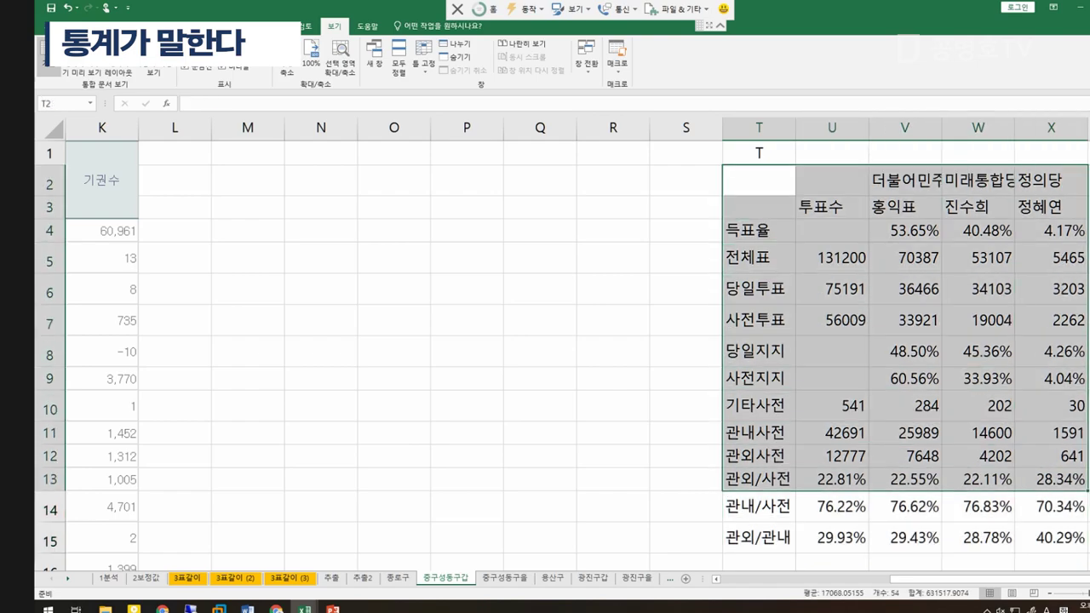
Step: Switch to the 1분석 sheet and look through the whole constituency list to its end and back
{"action": "key", "text": "ctrl+Page_Up"}
{"action": "key", "text": "ctrl+Page_Up"}
{"action": "key", "text": "ctrl+Page_Up"}
{"action": "key", "text": "ctrl+Page_Up"}
{"action": "key", "text": "ctrl+Page_Up"}
{"action": "key", "text": "ctrl+Page_Up"}
{"action": "key", "text": "ctrl+Page_Up"}
{"action": "key", "text": "ctrl+Page_Up"}
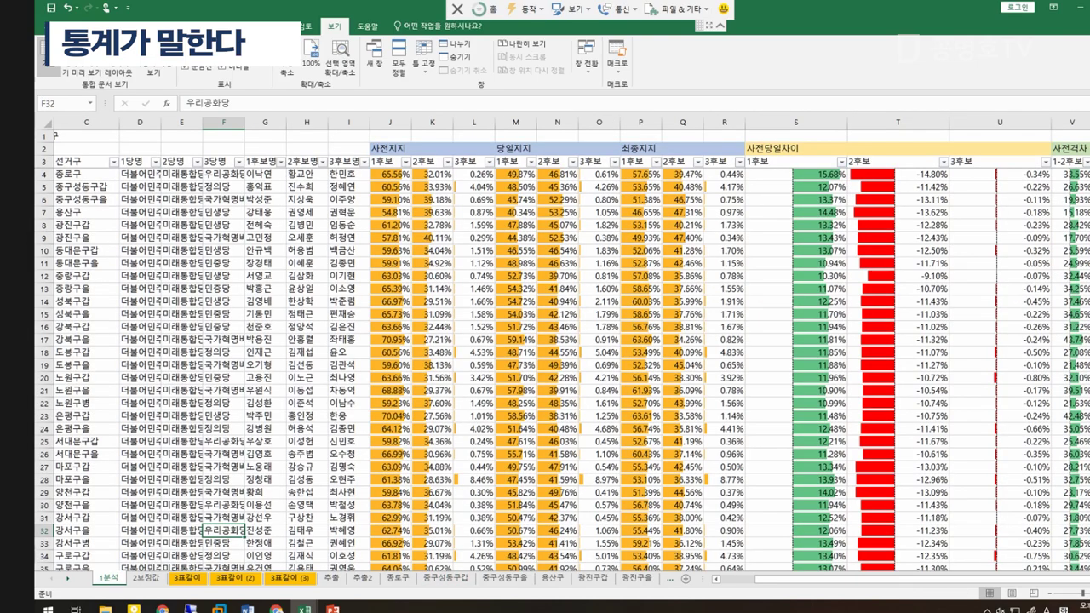
{"action": "scroll", "coordinate": [546, 358], "scroll_direction": "down", "scroll_amount": 20}
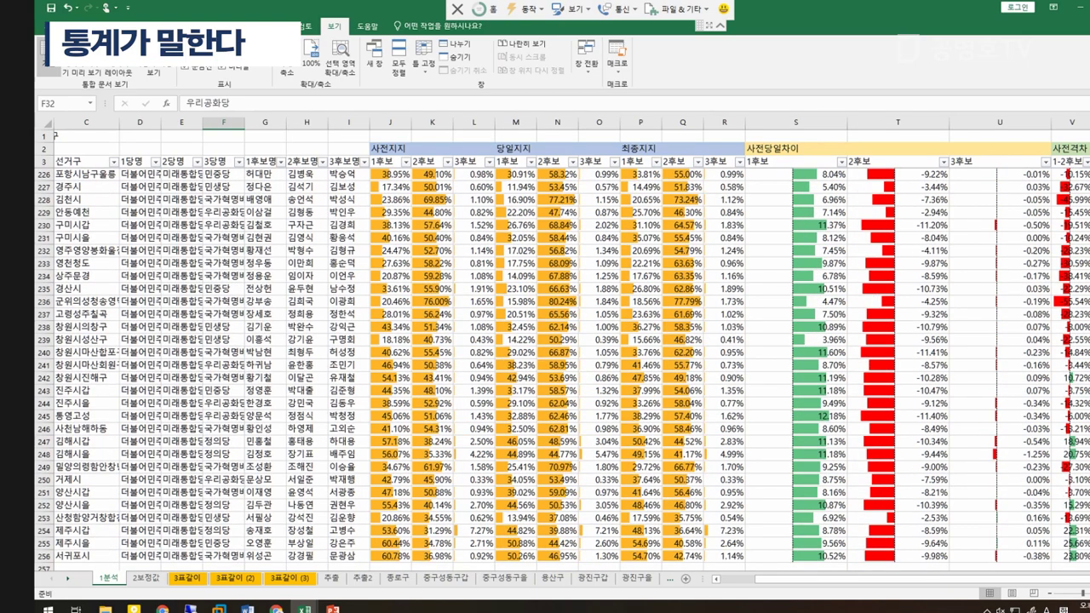
{"action": "scroll", "coordinate": [545, 349], "scroll_direction": "left", "scroll_amount": 2}
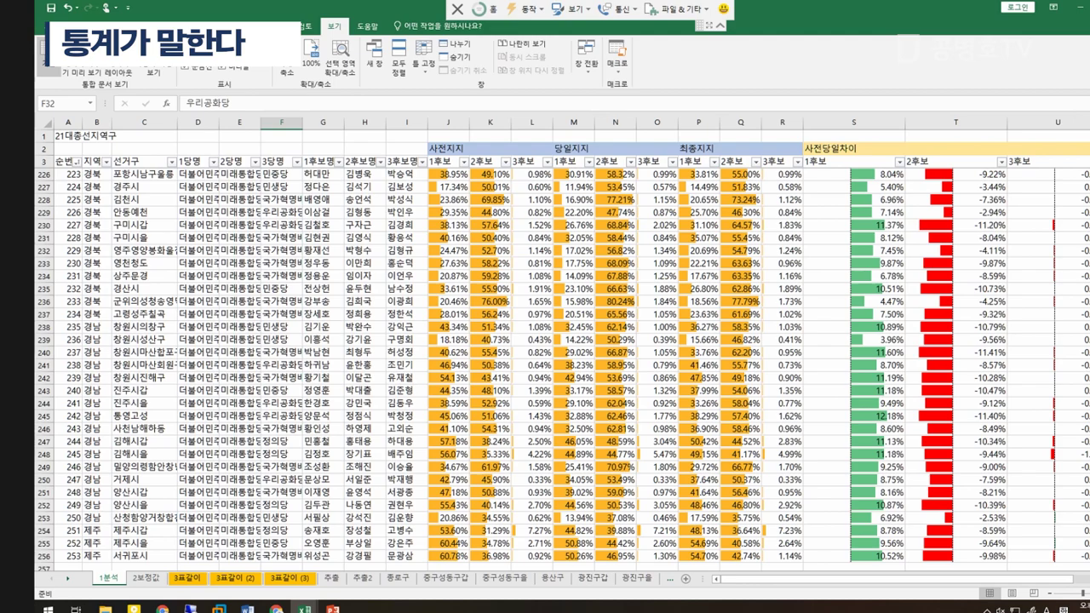
{"action": "scroll", "coordinate": [545, 358], "scroll_direction": "up", "scroll_amount": 20}
{"action": "scroll", "coordinate": [545, 358], "scroll_direction": "up", "scroll_amount": 20}
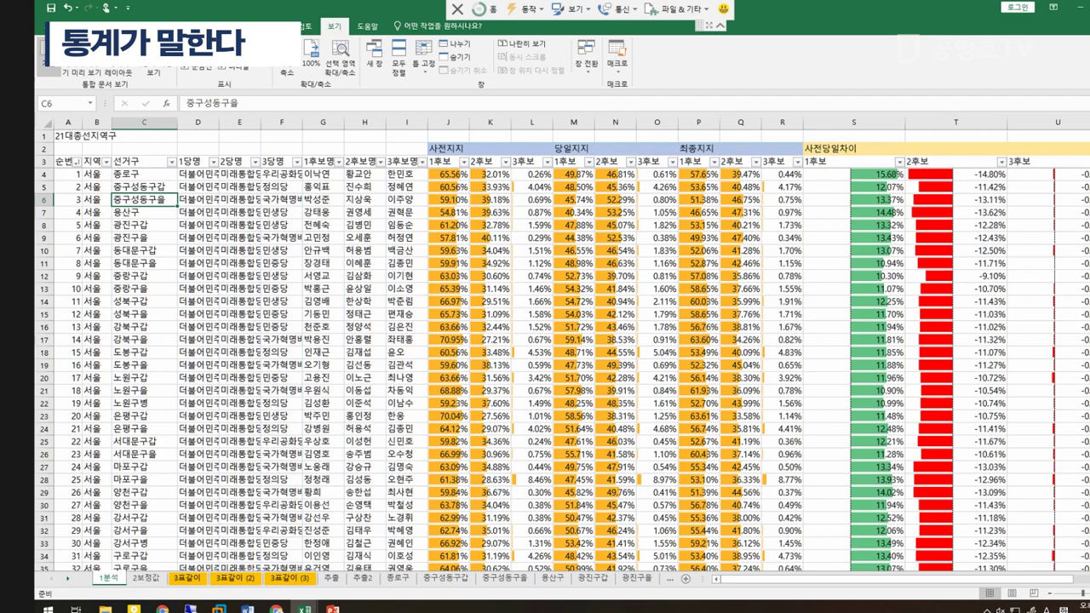
Step: Examine the number, 지역, 선거구 and party-name columns of the Seoul constituencies on the 1분석 sheet
{"action": "left_click_drag", "start_coordinate": [68, 174], "coordinate": [68, 340]}
{"action": "left_click", "coordinate": [68, 340]}
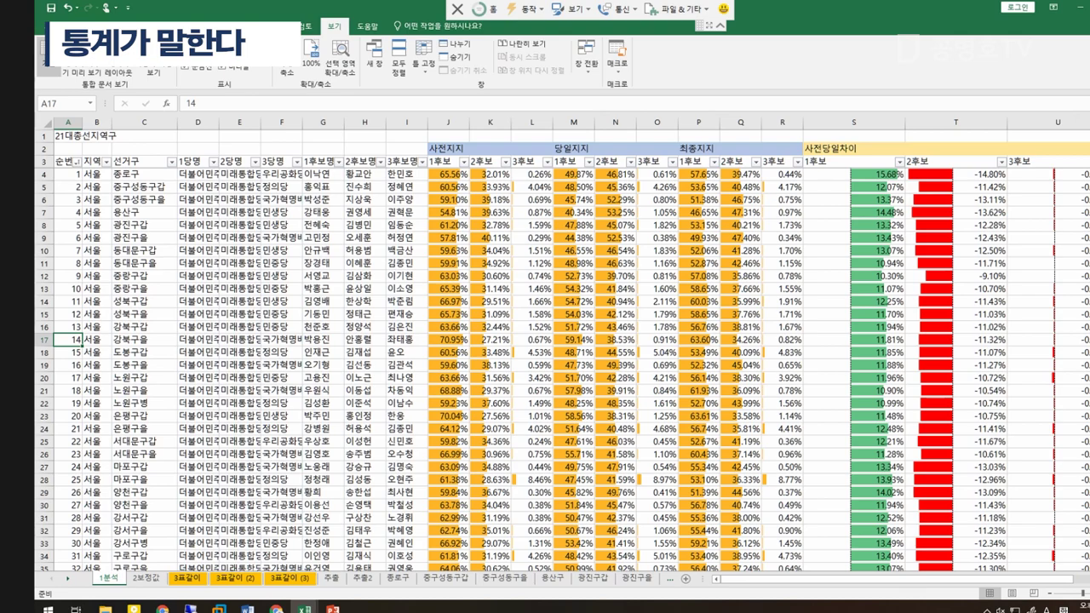
{"action": "left_click", "coordinate": [96, 187]}
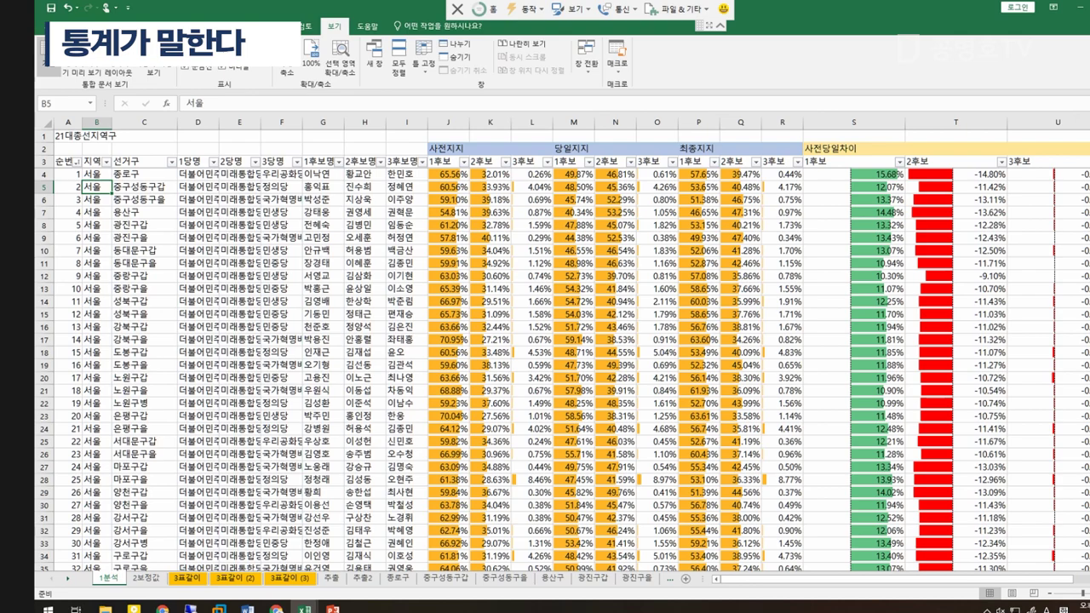
{"action": "left_click_drag", "start_coordinate": [144, 187], "coordinate": [144, 352]}
{"action": "left_click", "coordinate": [144, 352]}
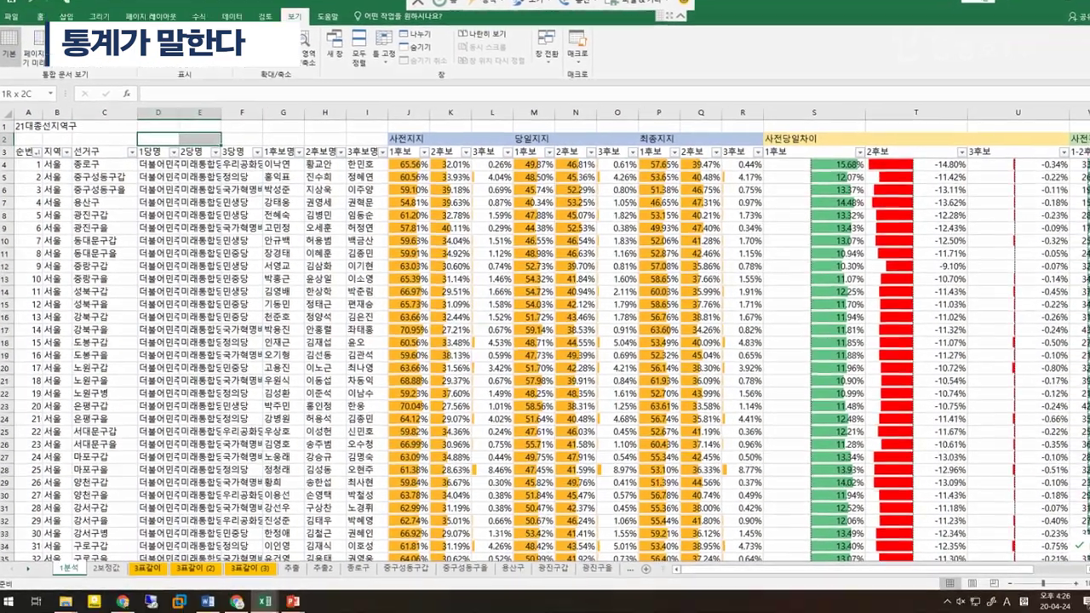
{"action": "left_click_drag", "start_coordinate": [198, 148], "coordinate": [247, 203]}
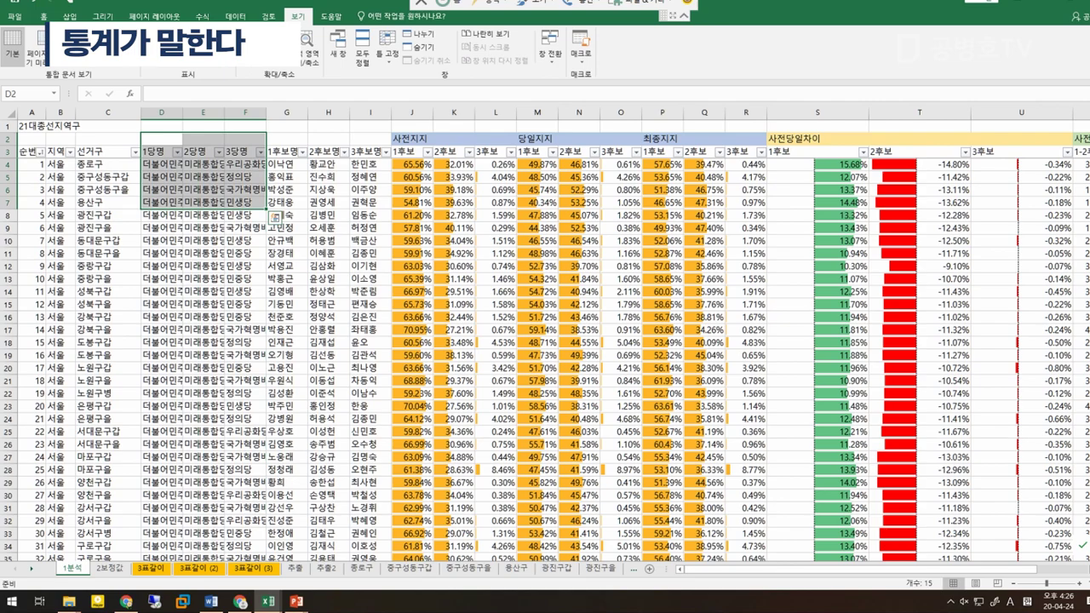
{"action": "left_click", "coordinate": [245, 241]}
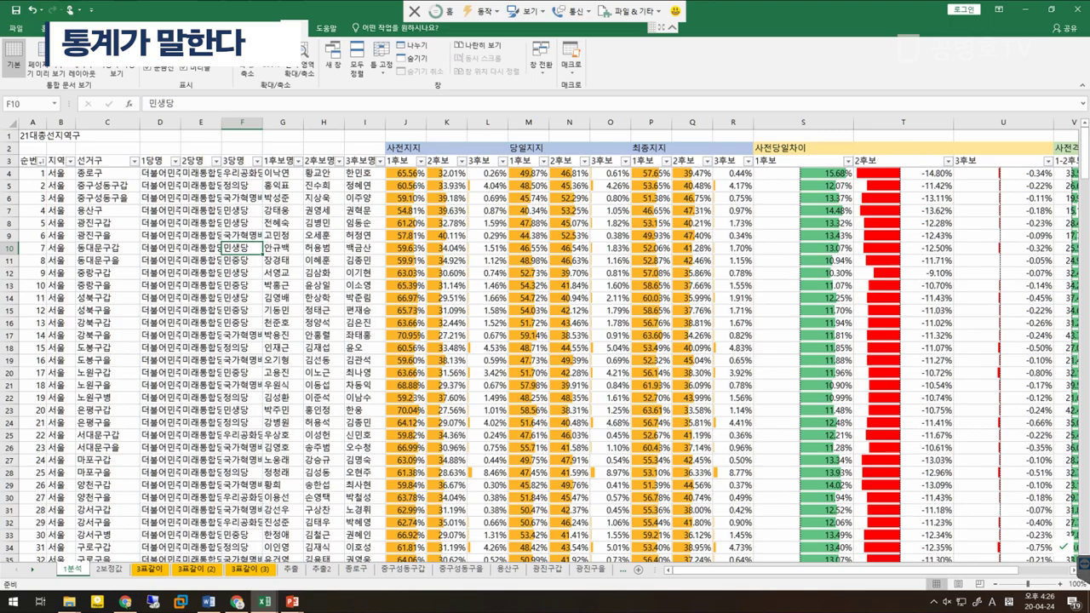
Step: Check the 중구성동구을 row's third party and early-vote ratio, and switch to the election workbook containing the 기본+조작분석 sheet
{"action": "left_click", "coordinate": [242, 198]}
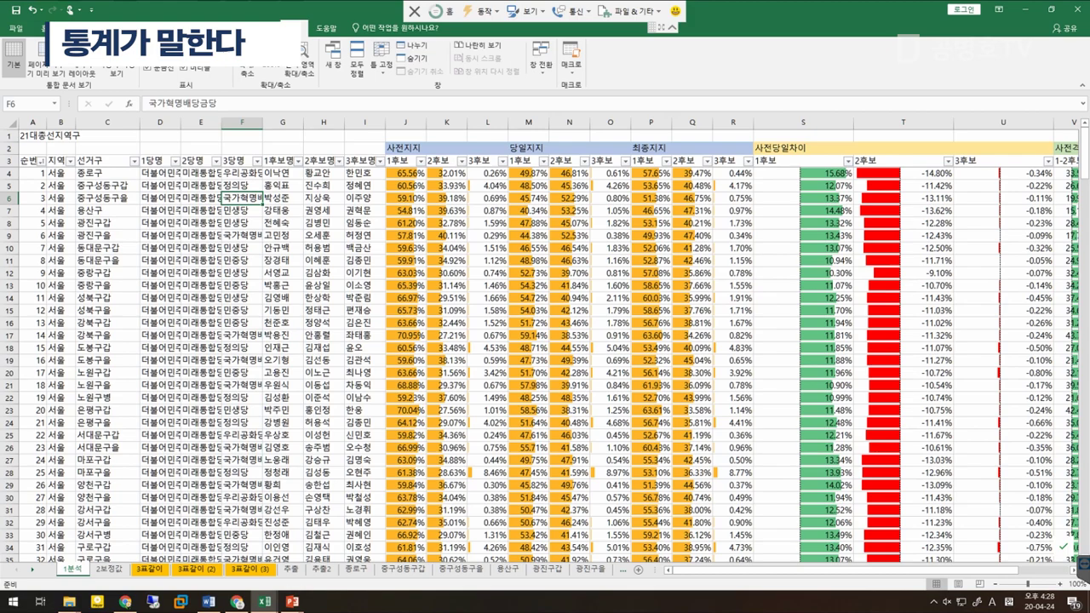
{"action": "left_click", "coordinate": [406, 198]}
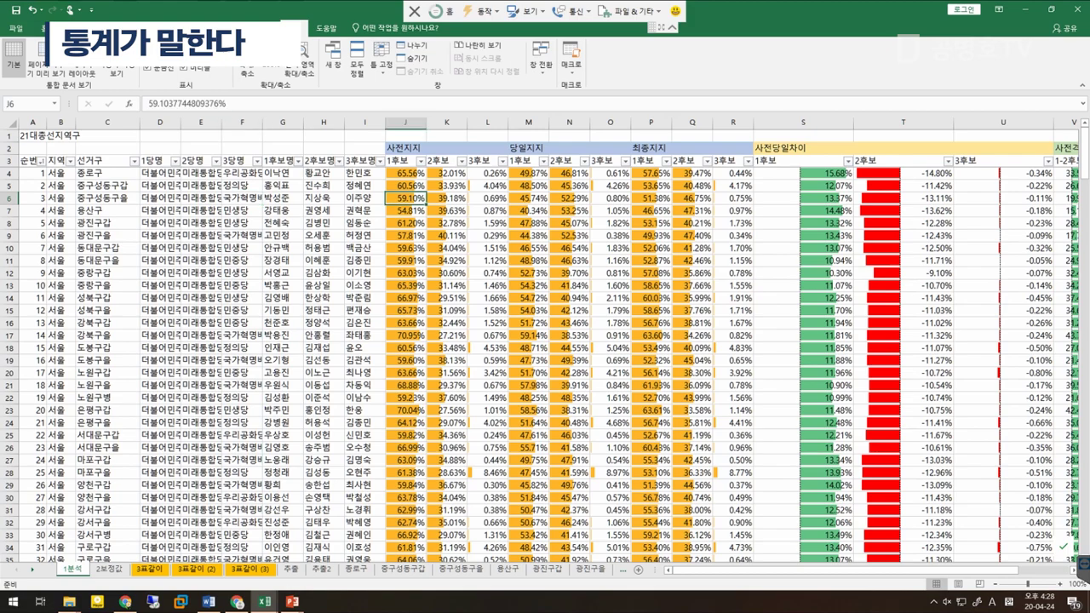
{"action": "mouse_move", "coordinate": [265, 603]}
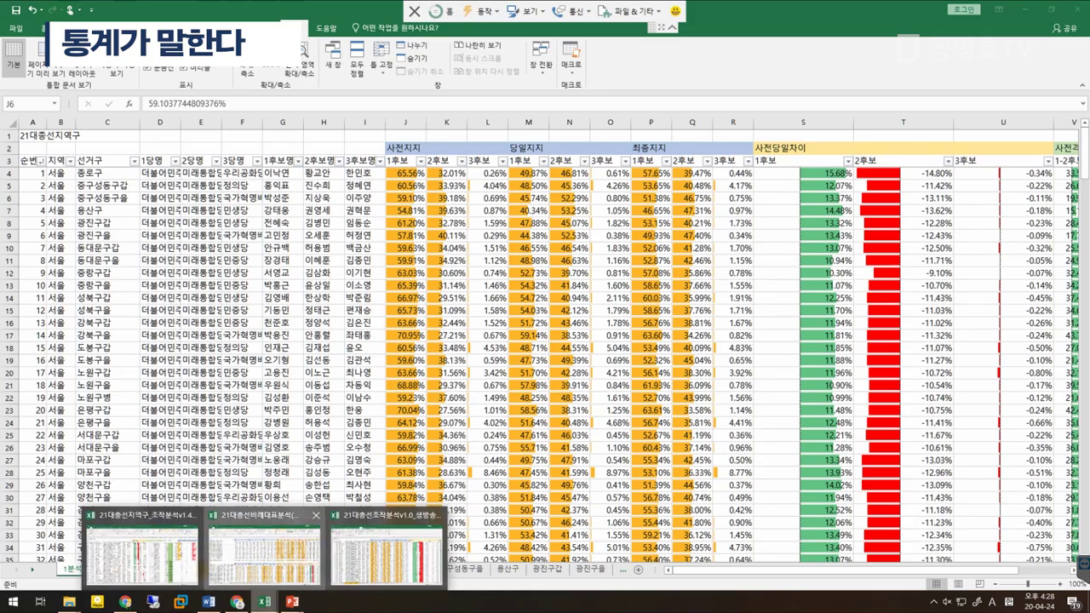
{"action": "left_click", "coordinate": [265, 553]}
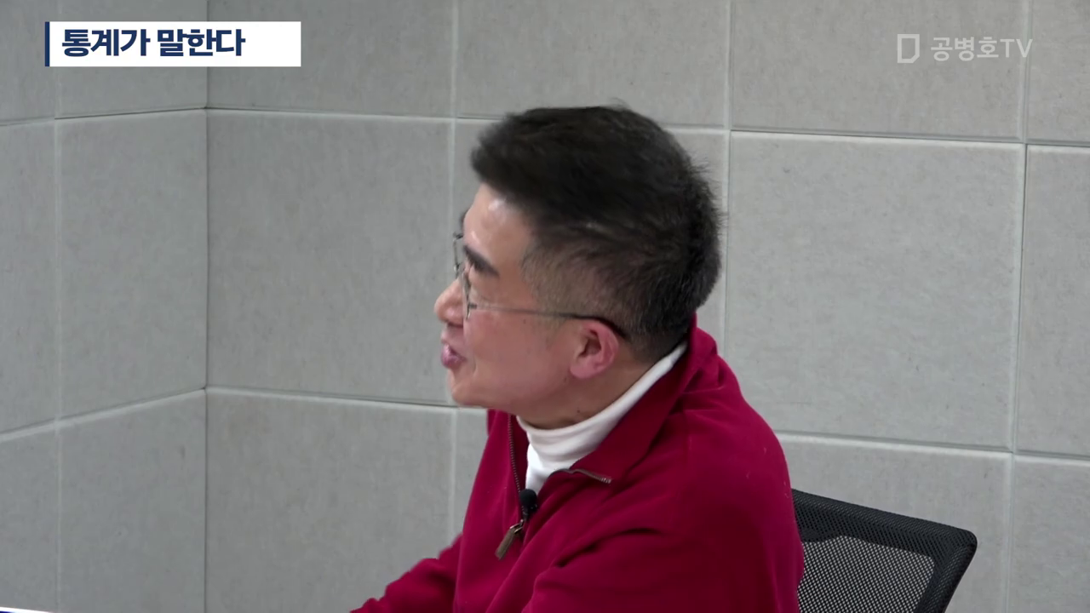
Step: Highlight the party-name columns D:F on the 기본+조작분석 sheet and the third-party names in F5:F12
{"action": "key", "text": "ctrl+space"}
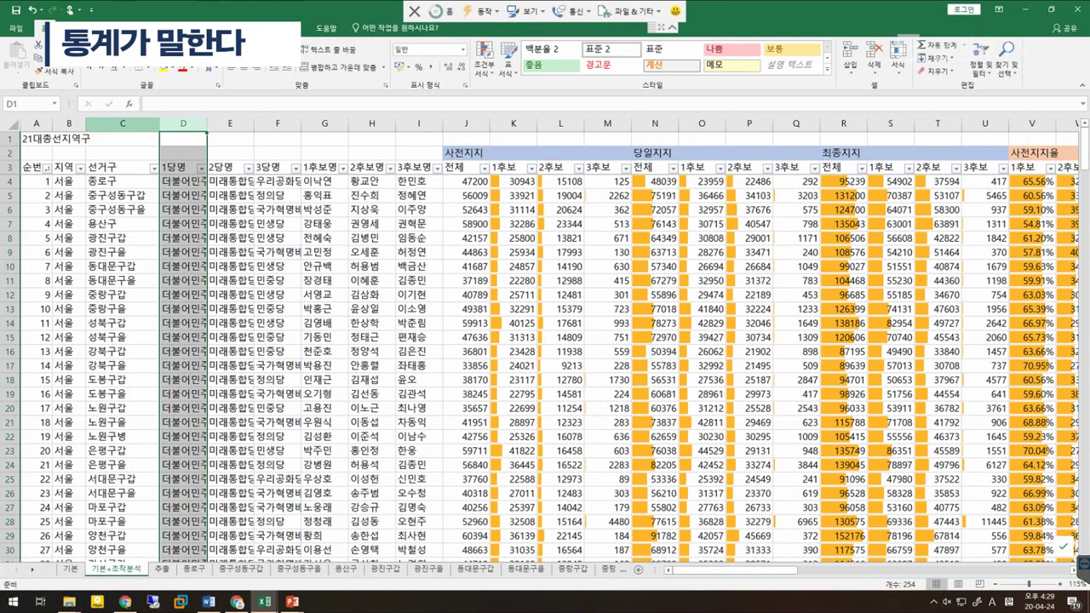
{"action": "key", "text": "shift+Right"}
{"action": "key", "text": "shift+Right"}
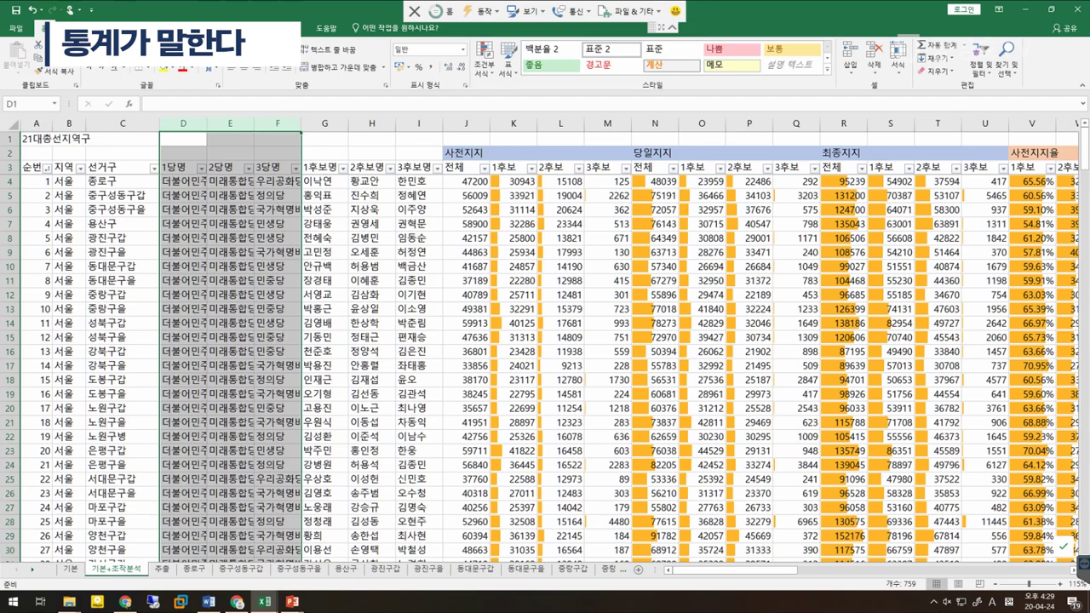
{"action": "left_click", "coordinate": [278, 195]}
{"action": "key", "text": "shift+Down"}
{"action": "key", "text": "shift+Down"}
{"action": "key", "text": "shift+Down"}
{"action": "key", "text": "shift+Down"}
{"action": "key", "text": "shift+Down"}
{"action": "key", "text": "shift+Down"}
{"action": "key", "text": "shift+Down"}
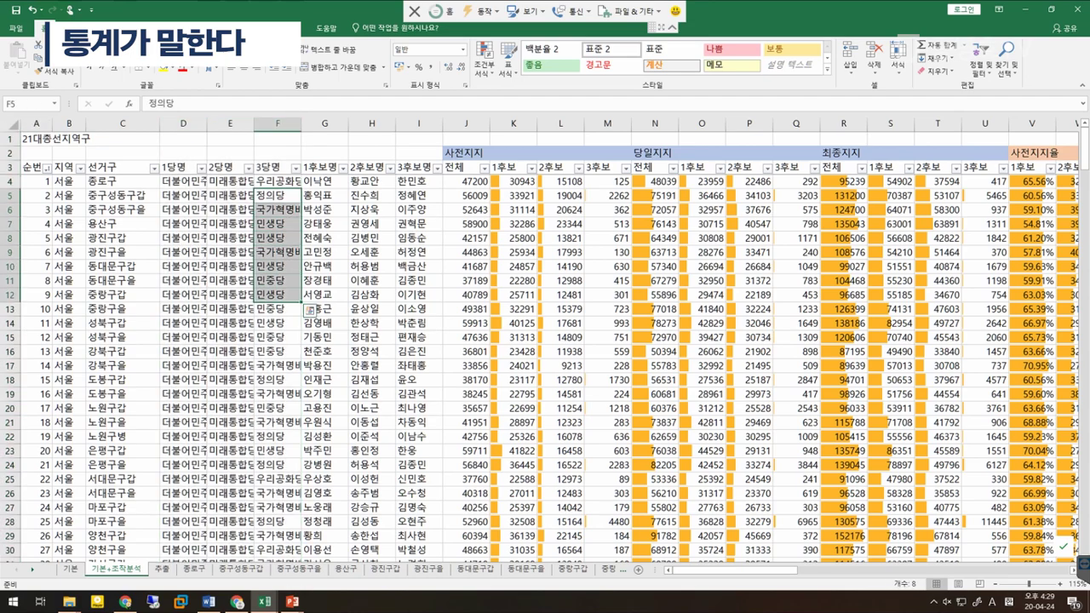
{"action": "left_click", "coordinate": [278, 323]}
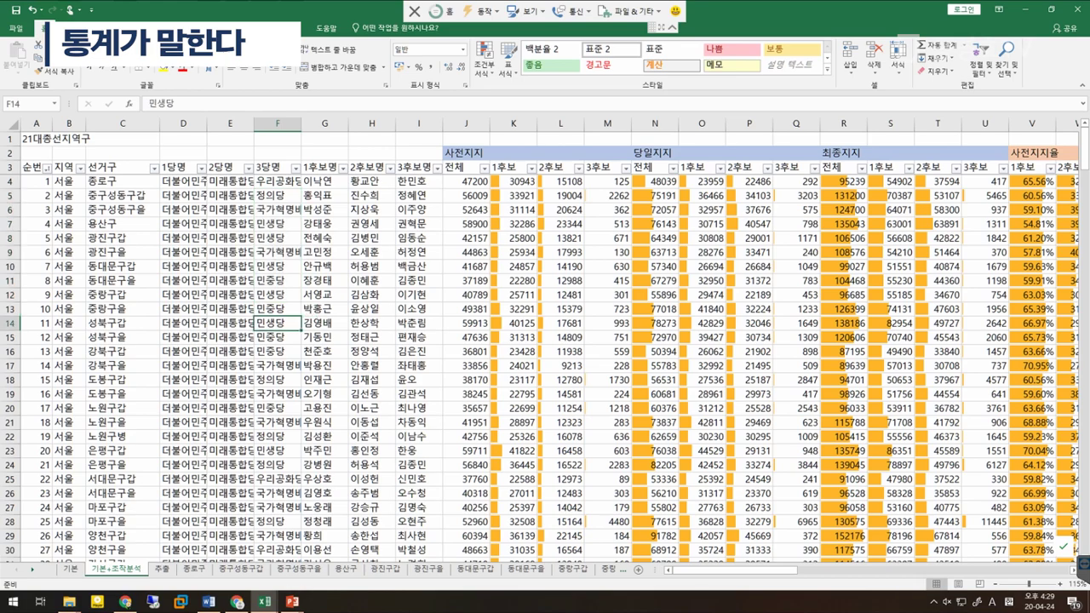
Step: Highlight the candidate-name columns G:I and the three candidates' early-vote columns K:M
{"action": "left_click_drag", "start_coordinate": [325, 123], "coordinate": [418, 124]}
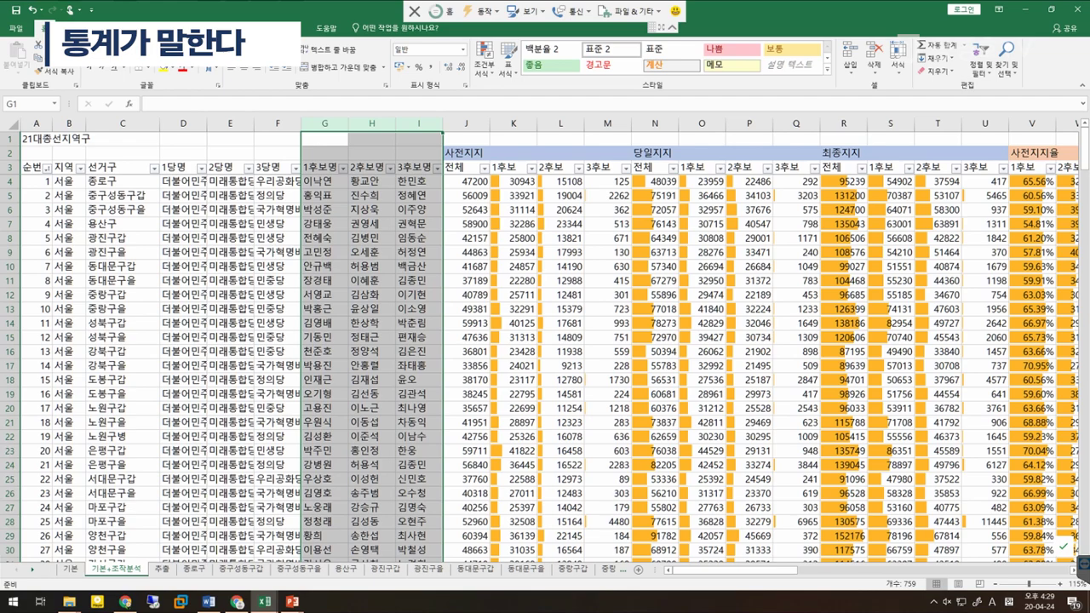
{"action": "left_click", "coordinate": [607, 233]}
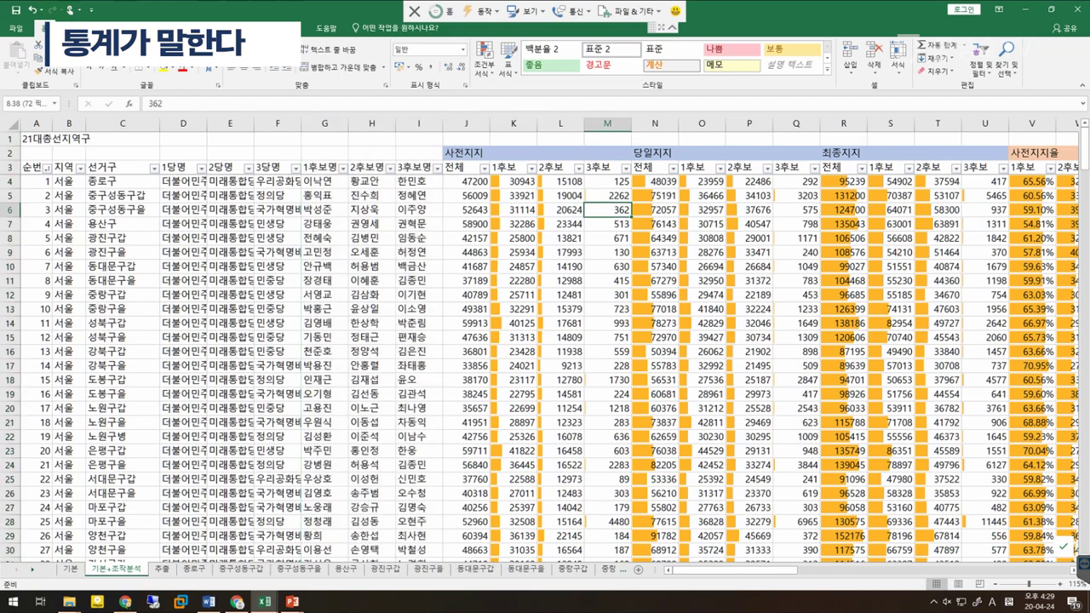
{"action": "left_click", "coordinate": [514, 125]}
{"action": "left_click_drag", "start_coordinate": [513, 124], "coordinate": [607, 125]}
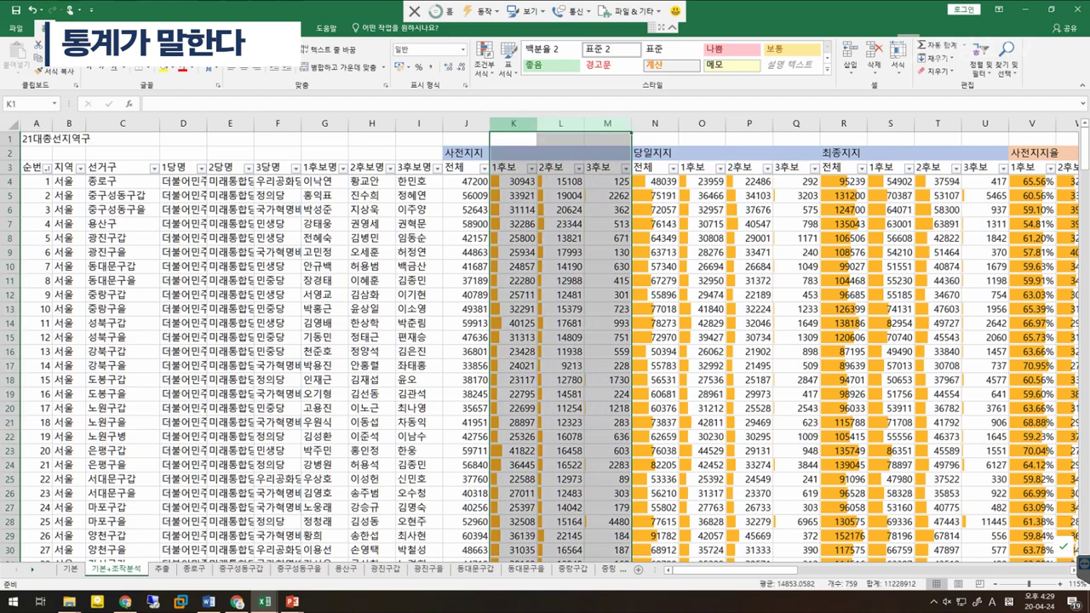
{"action": "left_click", "coordinate": [513, 125]}
{"action": "left_click_drag", "start_coordinate": [513, 125], "coordinate": [607, 124]}
{"action": "left_click_drag", "start_coordinate": [513, 180], "coordinate": [607, 180]}
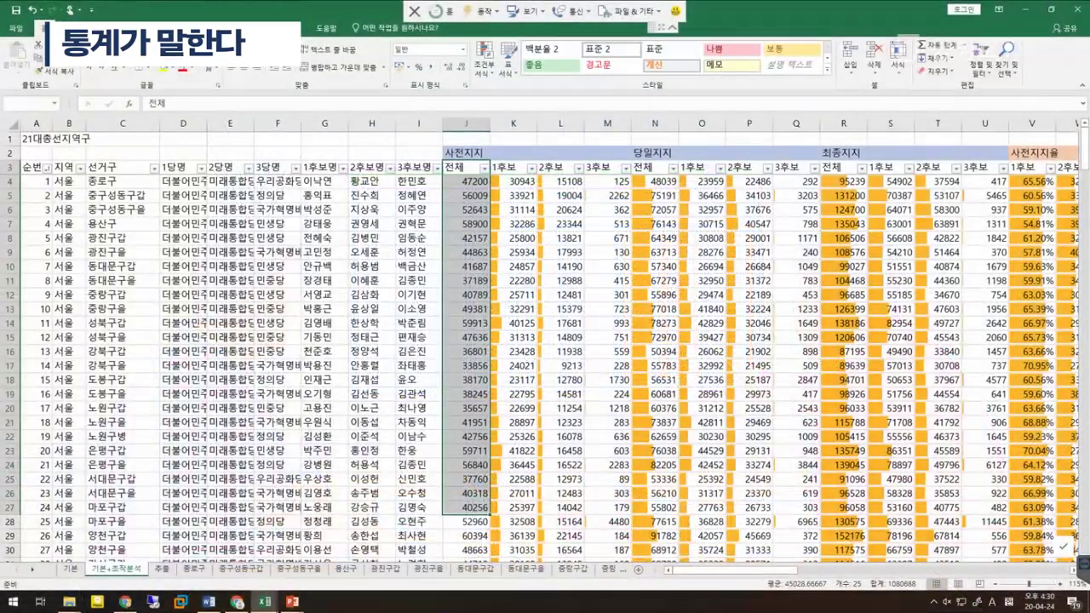
Step: Highlight the 사전지지 block J2:M28 and its 전체 column in J3:J27
{"action": "left_click_drag", "start_coordinate": [464, 153], "coordinate": [607, 521]}
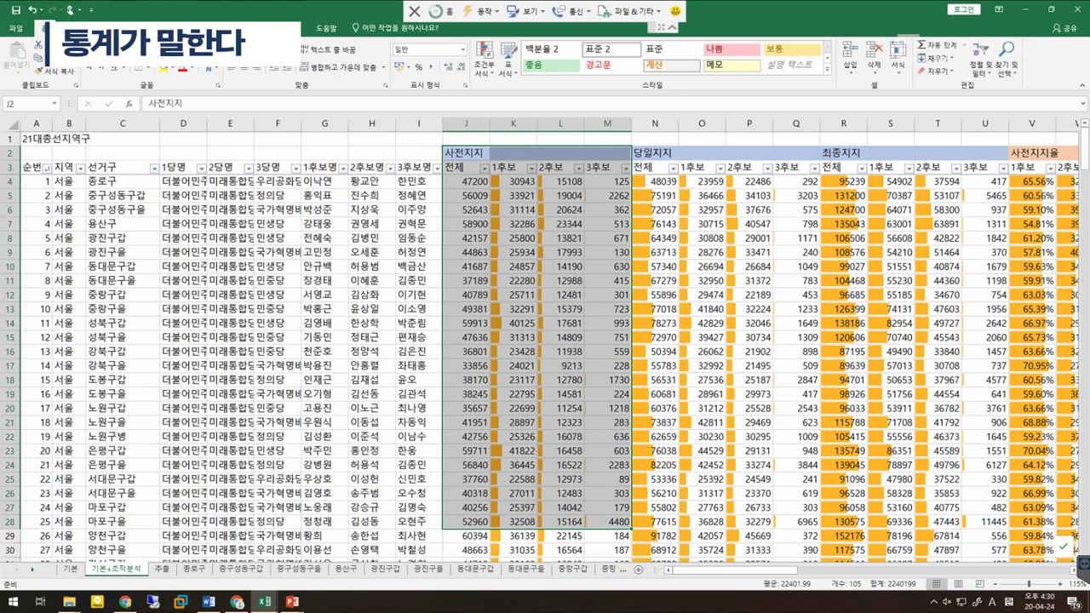
{"action": "left_click", "coordinate": [465, 181]}
{"action": "left_click", "coordinate": [466, 167]}
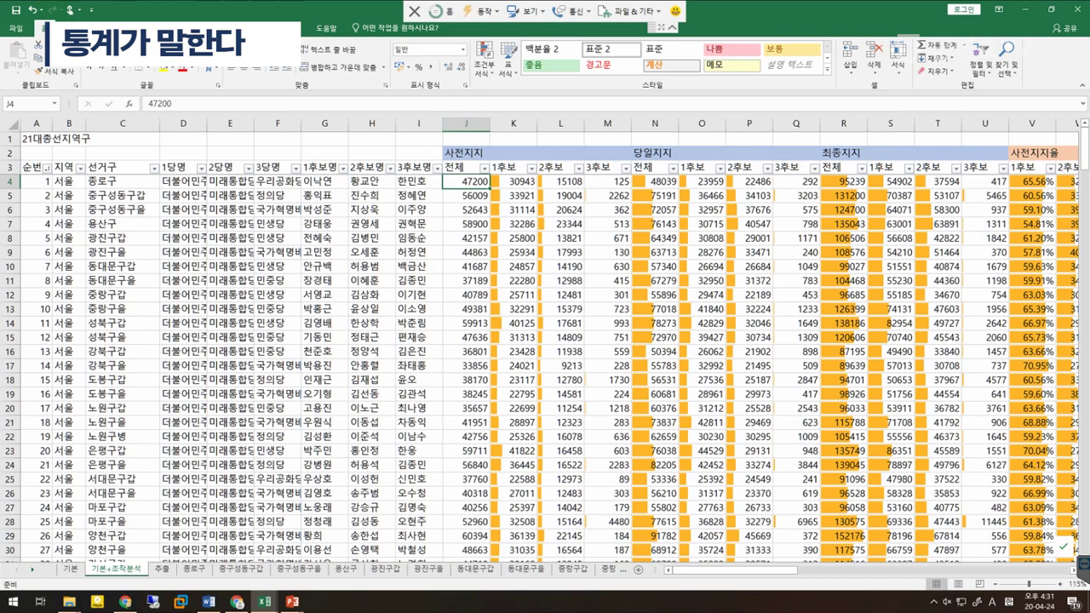
{"action": "left_click_drag", "start_coordinate": [466, 167], "coordinate": [477, 508]}
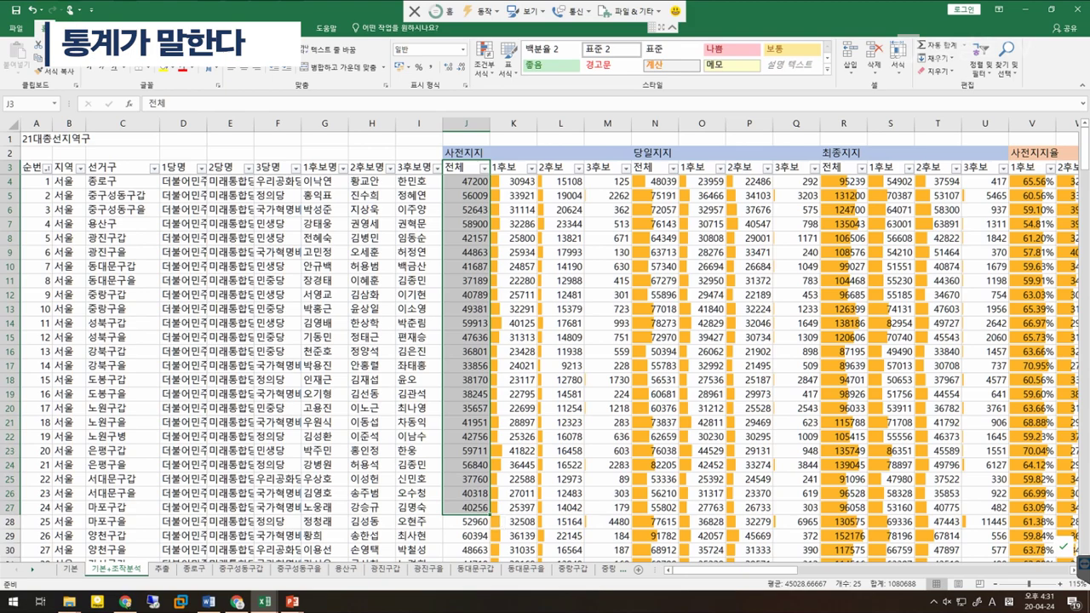
Step: Examine the three candidates' early-vote figures for 종로구 and highlight the 사전지지 header J2:M2
{"action": "left_click", "coordinate": [513, 181]}
{"action": "left_click", "coordinate": [560, 181]}
{"action": "left_click", "coordinate": [608, 181]}
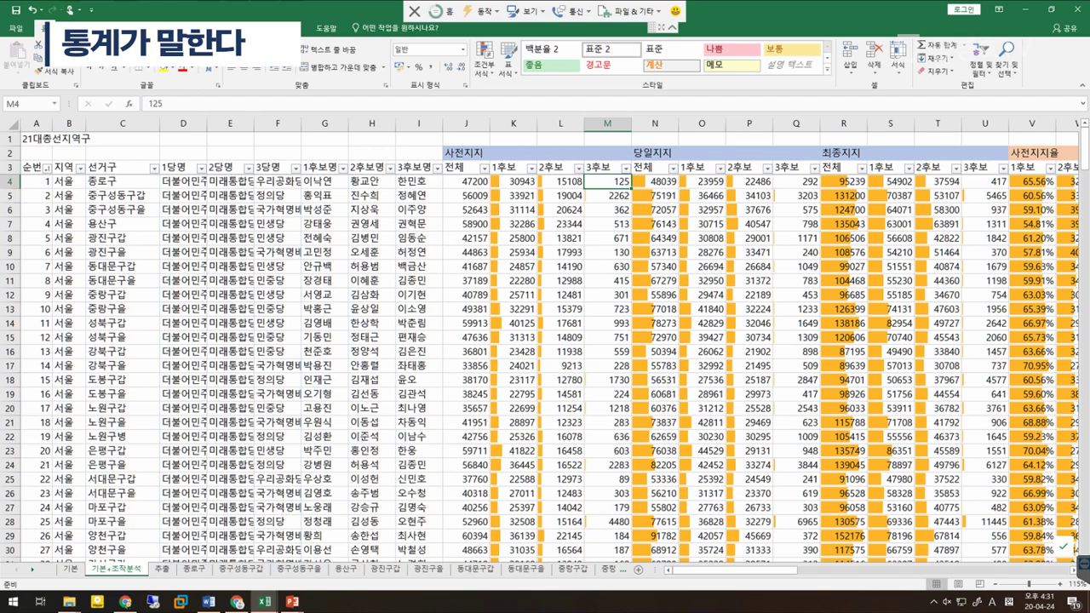
{"action": "left_click_drag", "start_coordinate": [466, 152], "coordinate": [608, 153]}
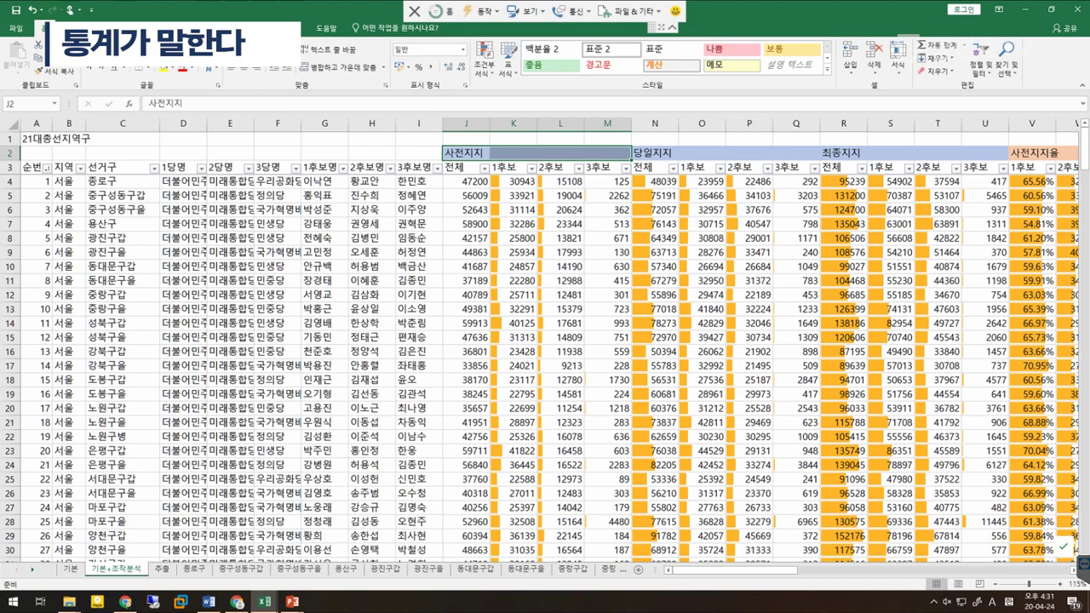
Step: Highlight the early and election-day vote figures in J4:Q26
{"action": "left_click_drag", "start_coordinate": [466, 181], "coordinate": [937, 521]}
{"action": "left_click", "coordinate": [702, 479]}
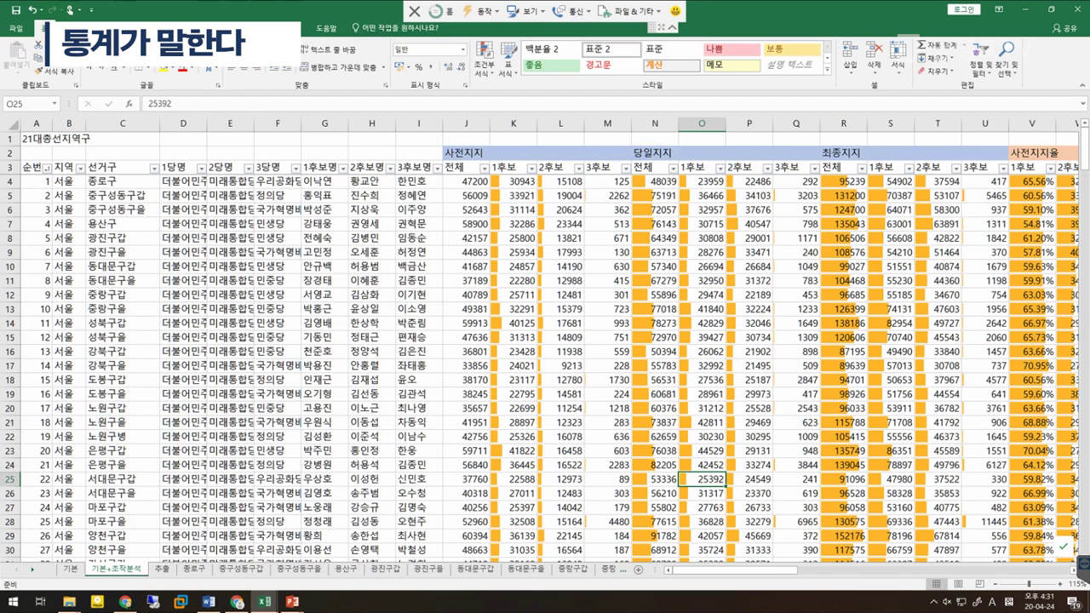
{"action": "left_click_drag", "start_coordinate": [466, 181], "coordinate": [801, 494]}
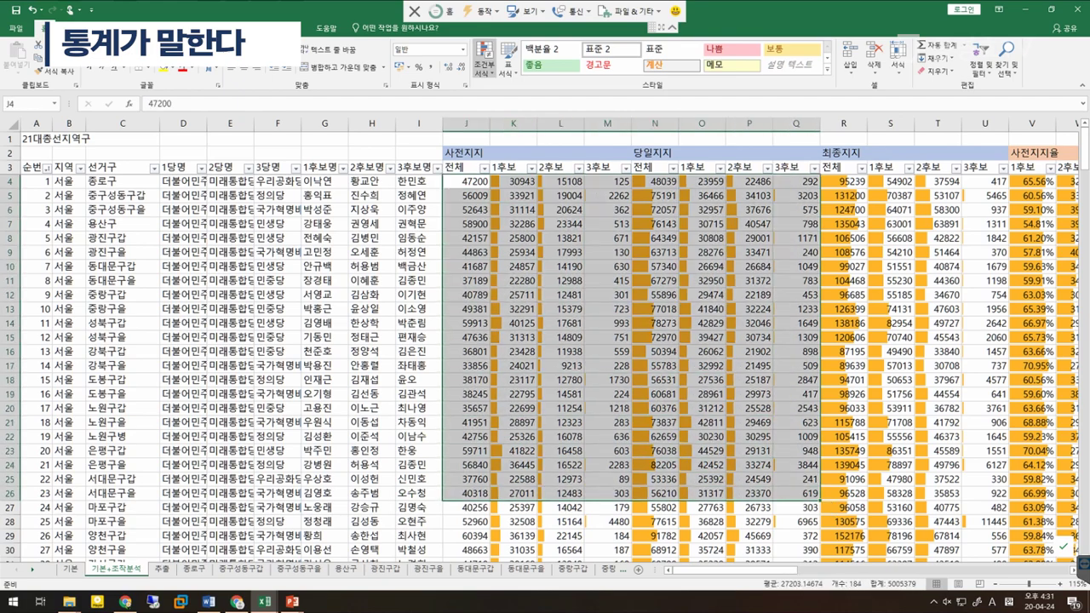
{"action": "left_click", "coordinate": [483, 58]}
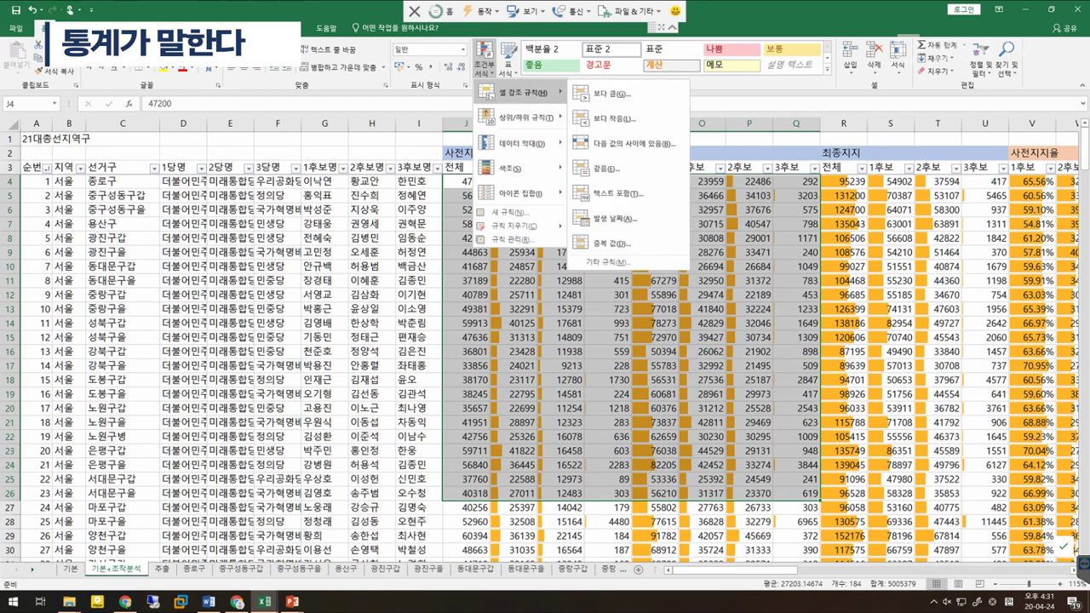
{"action": "mouse_move", "coordinate": [511, 168]}
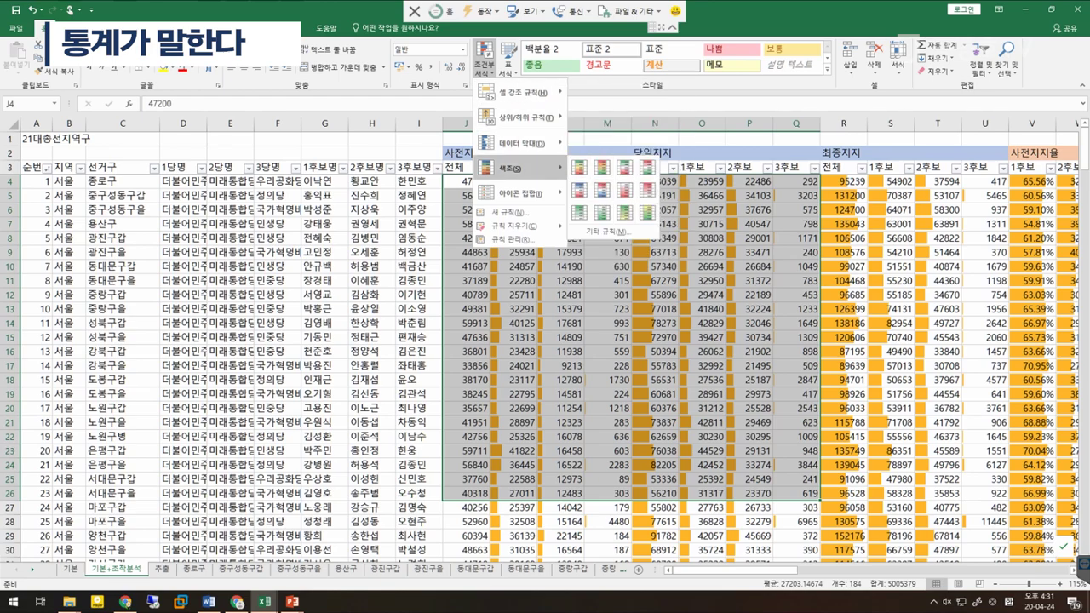
{"action": "mouse_move", "coordinate": [515, 143]}
{"action": "left_click", "coordinate": [602, 213]}
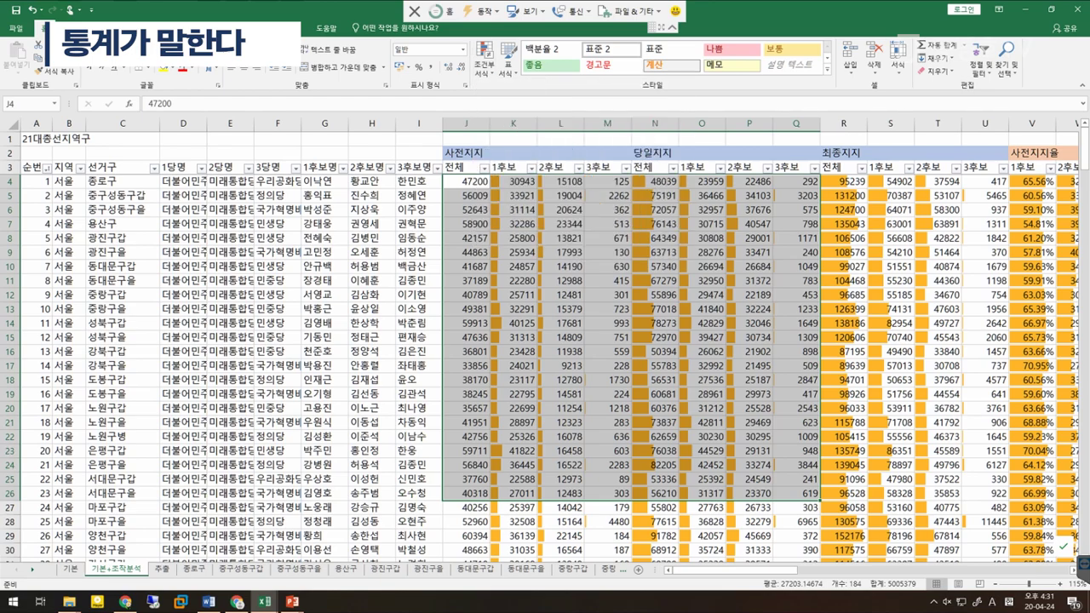
{"action": "left_click", "coordinate": [560, 308]}
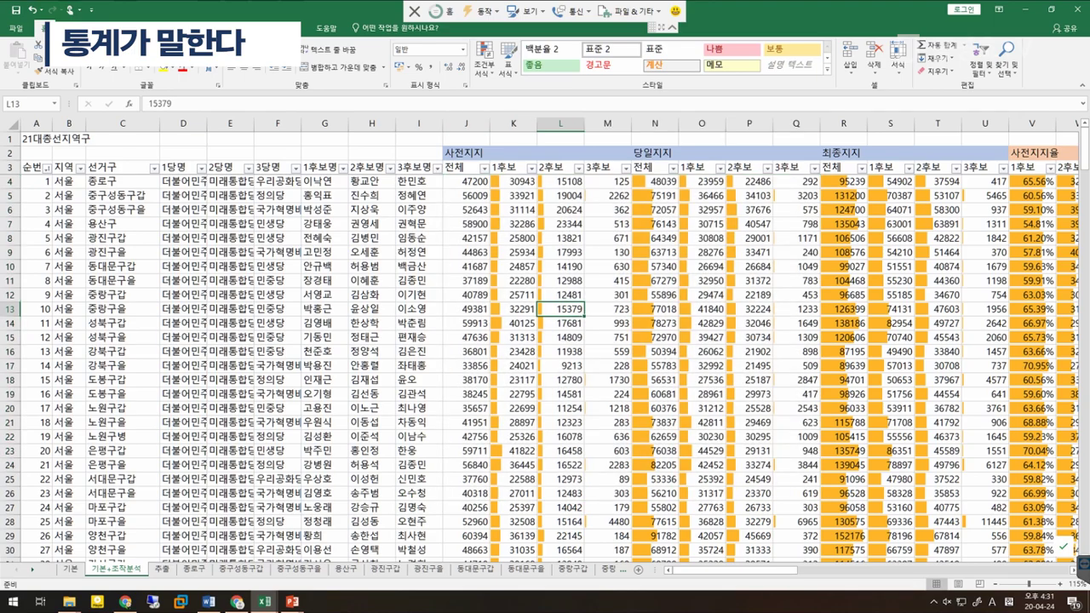
Step: Examine the second candidate's final and election-day votes in the 관악구갑 row, and return to the start of the list
{"action": "scroll", "coordinate": [545, 349], "scroll_direction": "down", "scroll_amount": 4}
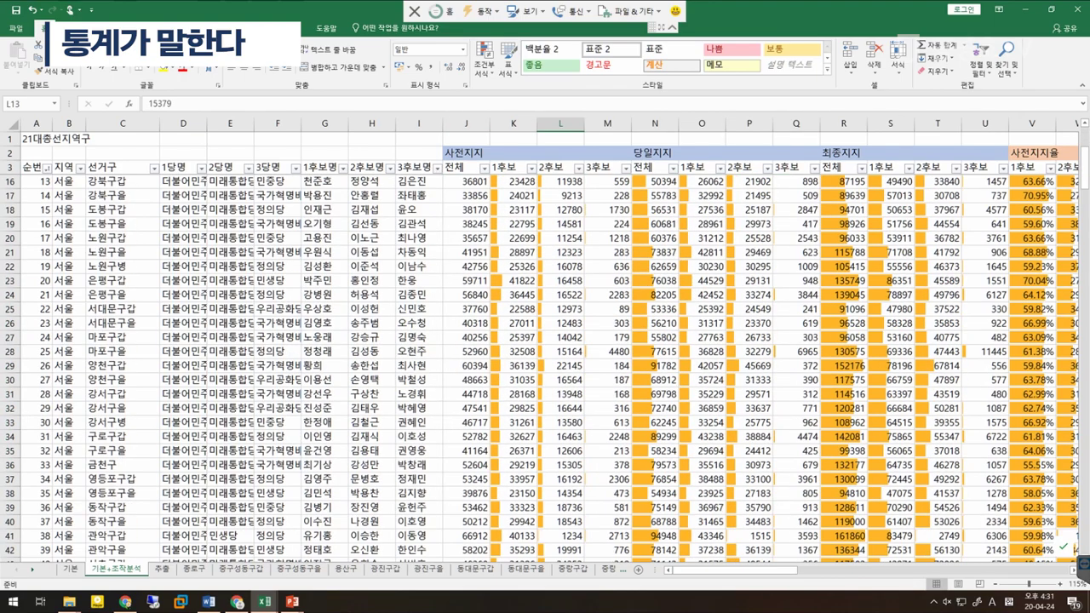
{"action": "scroll", "coordinate": [546, 350], "scroll_direction": "down", "scroll_amount": 6}
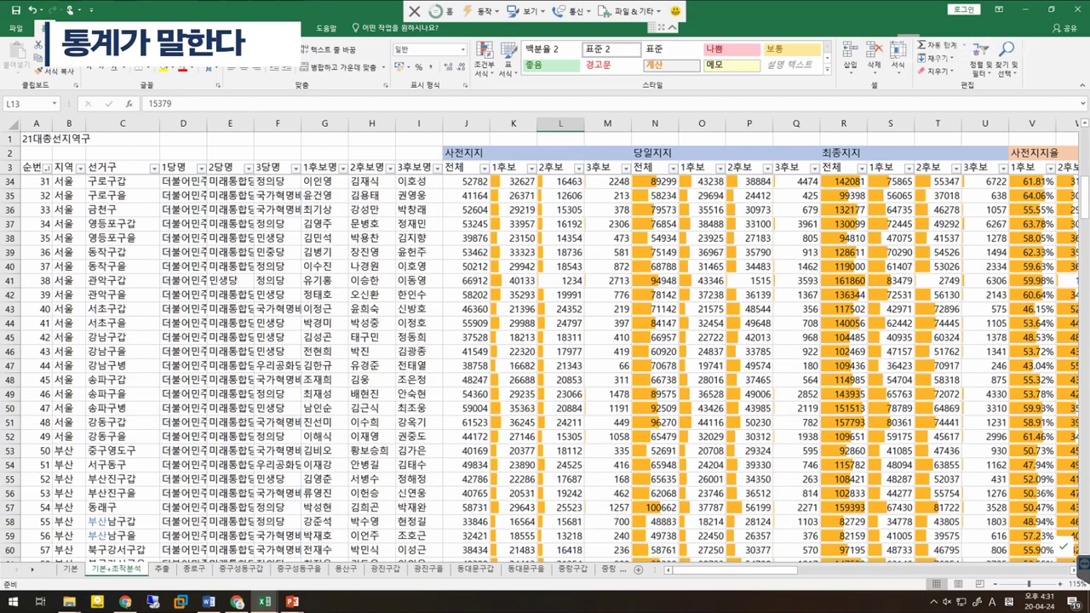
{"action": "scroll", "coordinate": [545, 349], "scroll_direction": "up", "scroll_amount": 2}
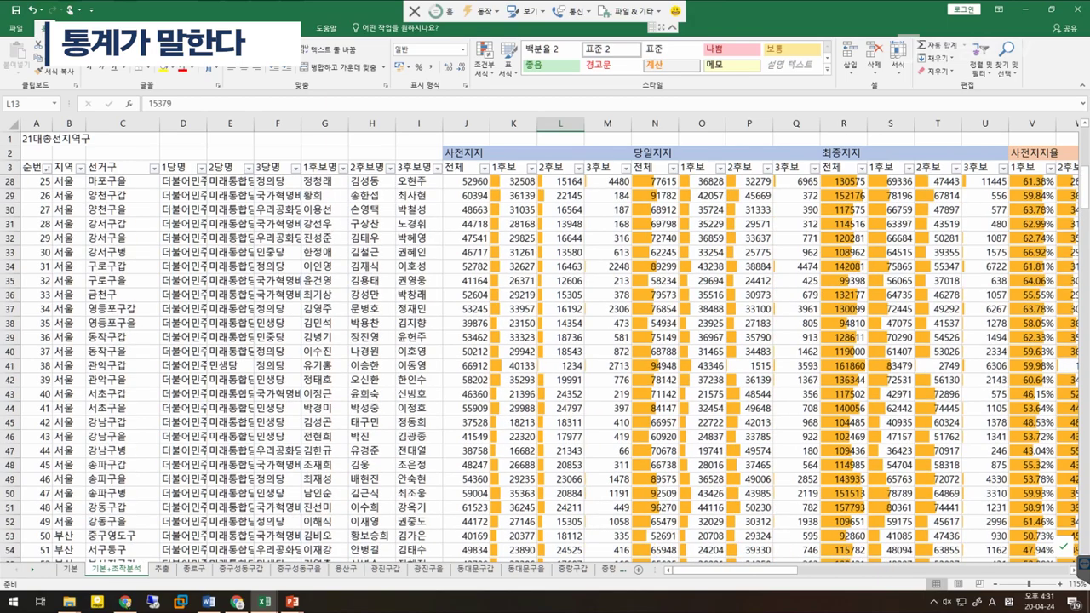
{"action": "left_click", "coordinate": [937, 365]}
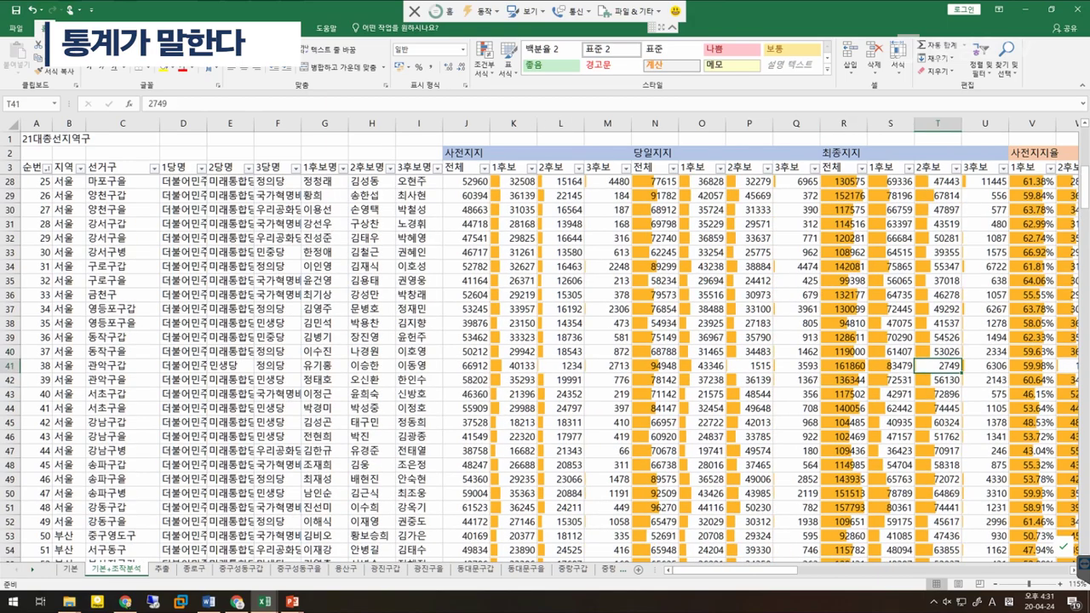
{"action": "left_click", "coordinate": [750, 365]}
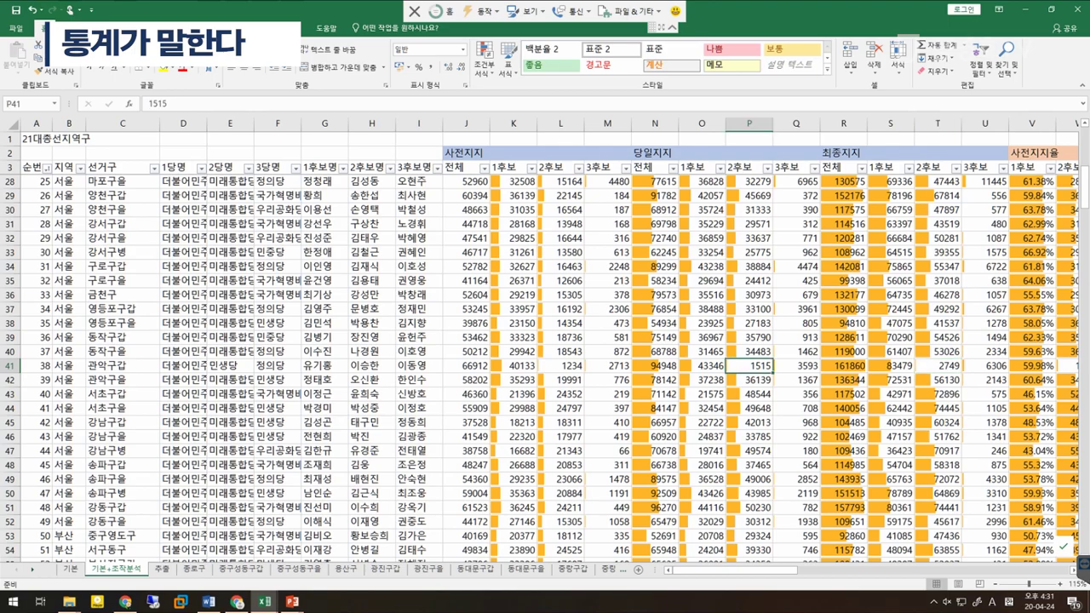
{"action": "scroll", "coordinate": [545, 349], "scroll_direction": "up", "scroll_amount": 8}
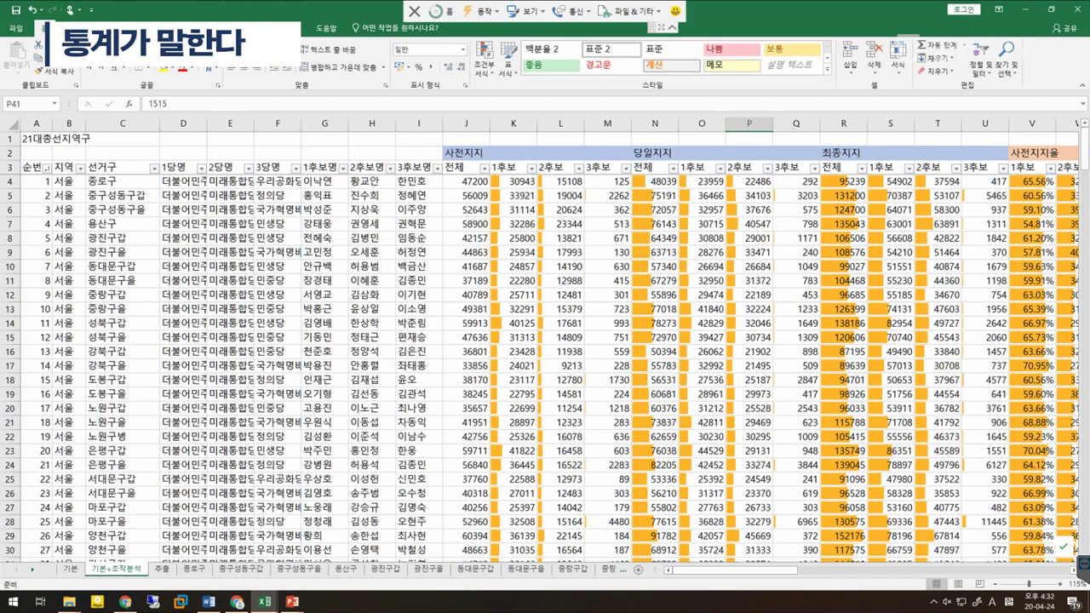
Step: Highlight the 당일지지 header N2:Q2 above the election-day vote columns
{"action": "left_click", "coordinate": [607, 338]}
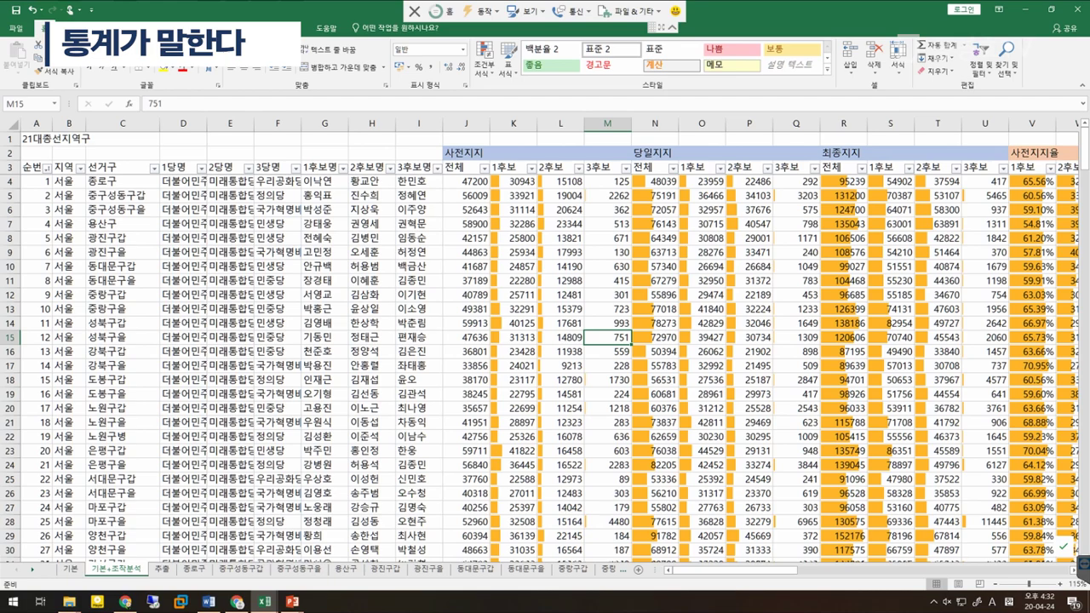
{"action": "left_click_drag", "start_coordinate": [656, 153], "coordinate": [796, 154]}
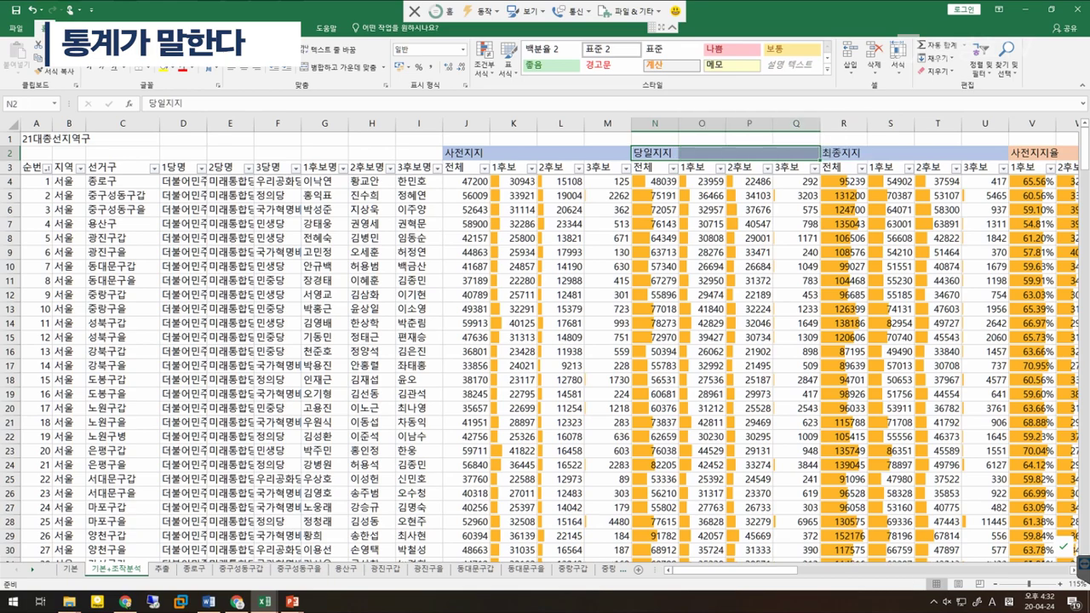
{"action": "key", "text": "alt+h"}
{"action": "key", "text": "m"}
{"action": "key", "text": "c"}
{"action": "left_click", "coordinate": [702, 209]}
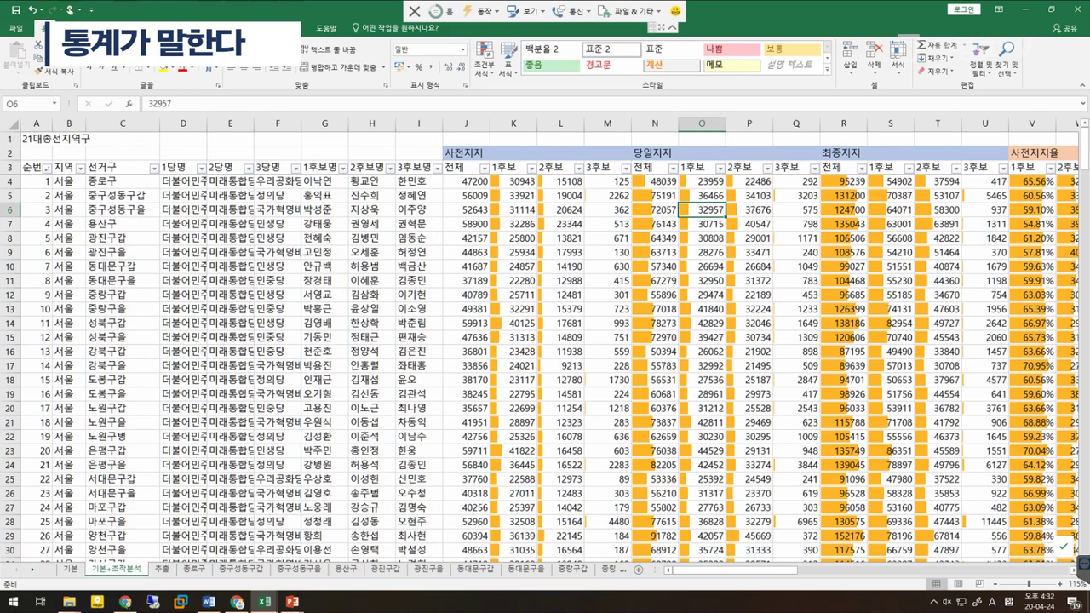
{"action": "left_click", "coordinate": [724, 154]}
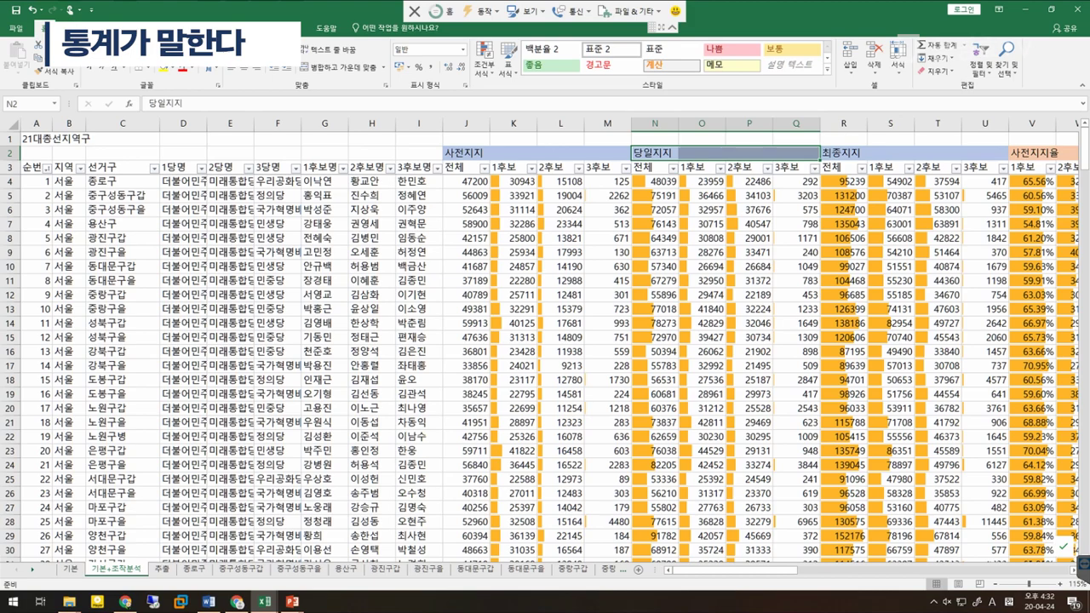
Step: Examine the 당일지지 전체 column, starting at 종로구, and that row's election-day votes for the first candidate
{"action": "left_click", "coordinate": [655, 181]}
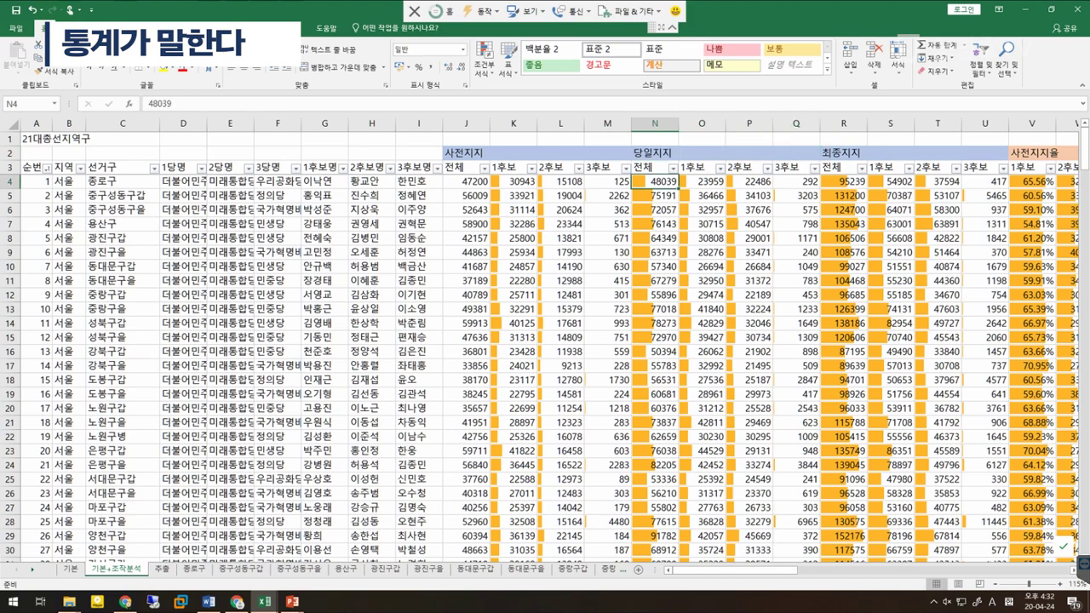
{"action": "left_click_drag", "start_coordinate": [655, 182], "coordinate": [686, 510]}
{"action": "left_click", "coordinate": [655, 182]}
{"action": "left_click", "coordinate": [702, 182]}
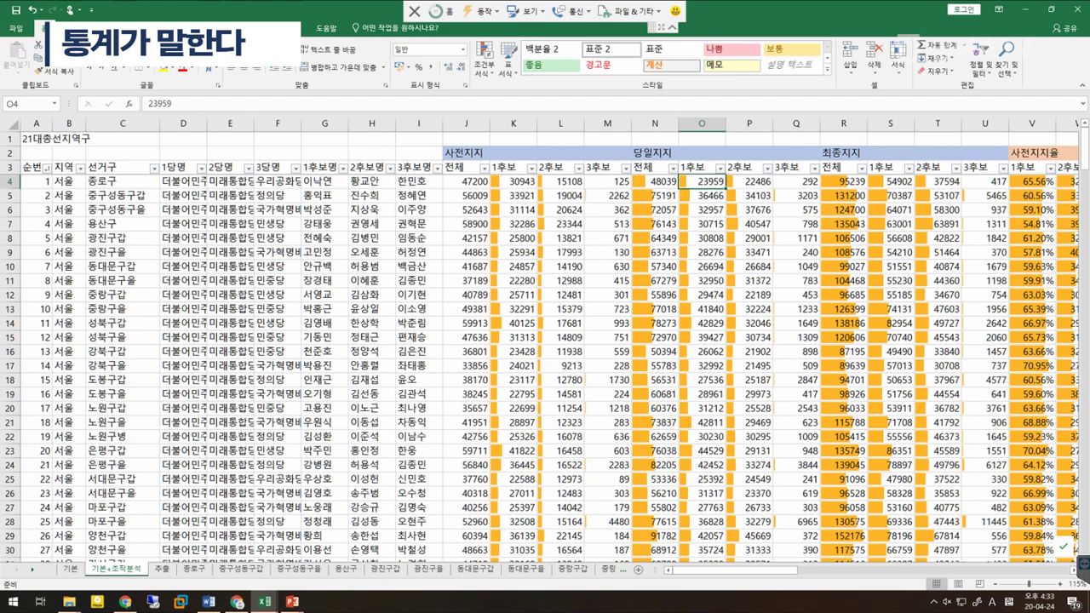
Step: Highlight the 당일지지 header N2:Q2 and move on to the 사전지지율, 당일지지율 and 최종지지율 columns
{"action": "left_click_drag", "start_coordinate": [654, 153], "coordinate": [797, 153]}
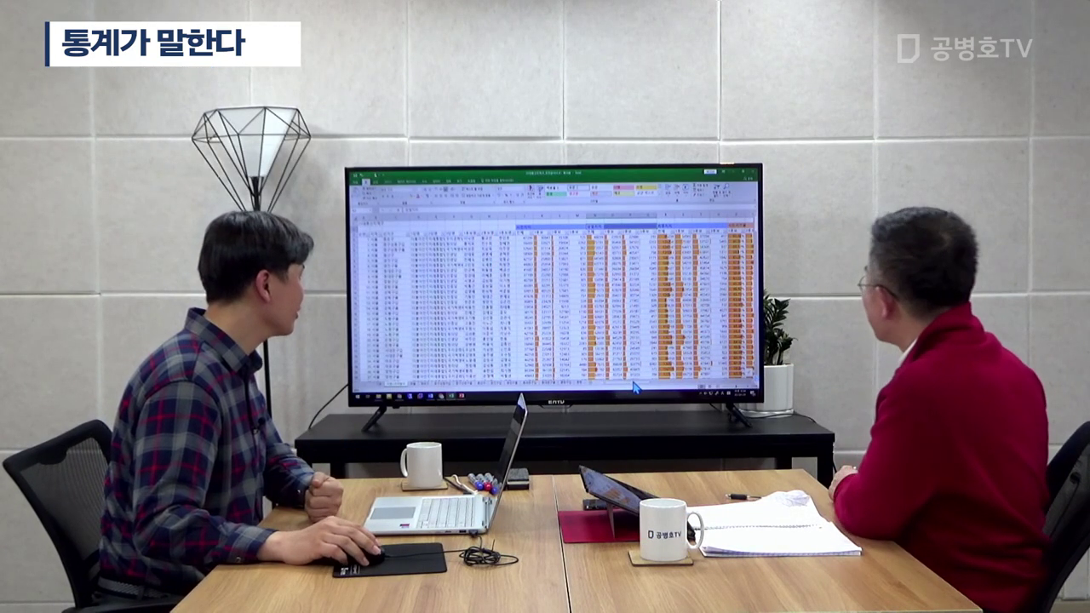
{"action": "scroll", "coordinate": [655, 371], "scroll_direction": "right", "scroll_amount": 3}
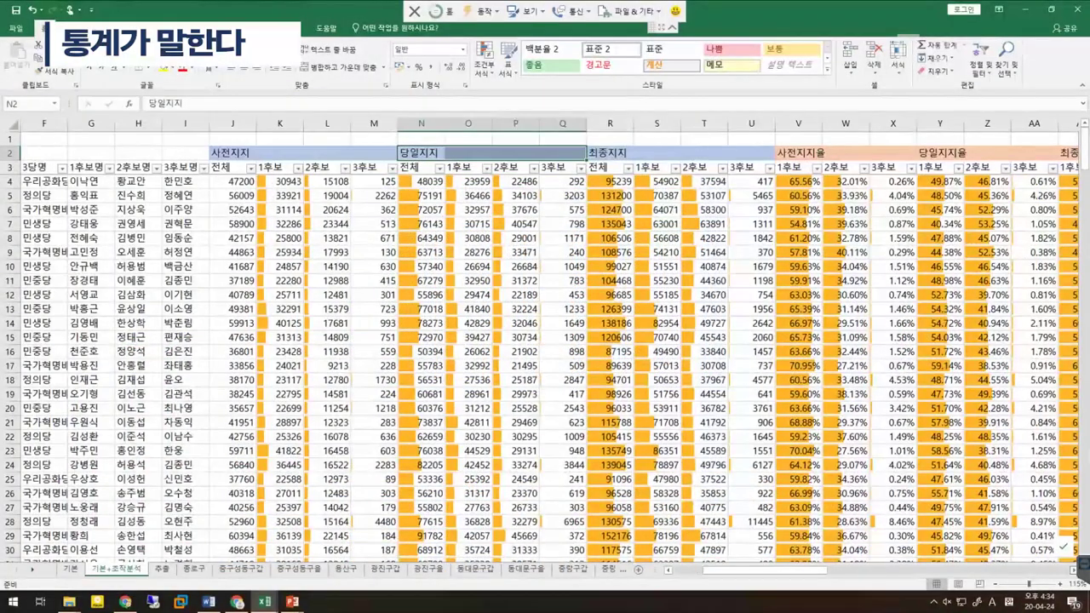
{"action": "scroll", "coordinate": [545, 340], "scroll_direction": "right", "scroll_amount": 4}
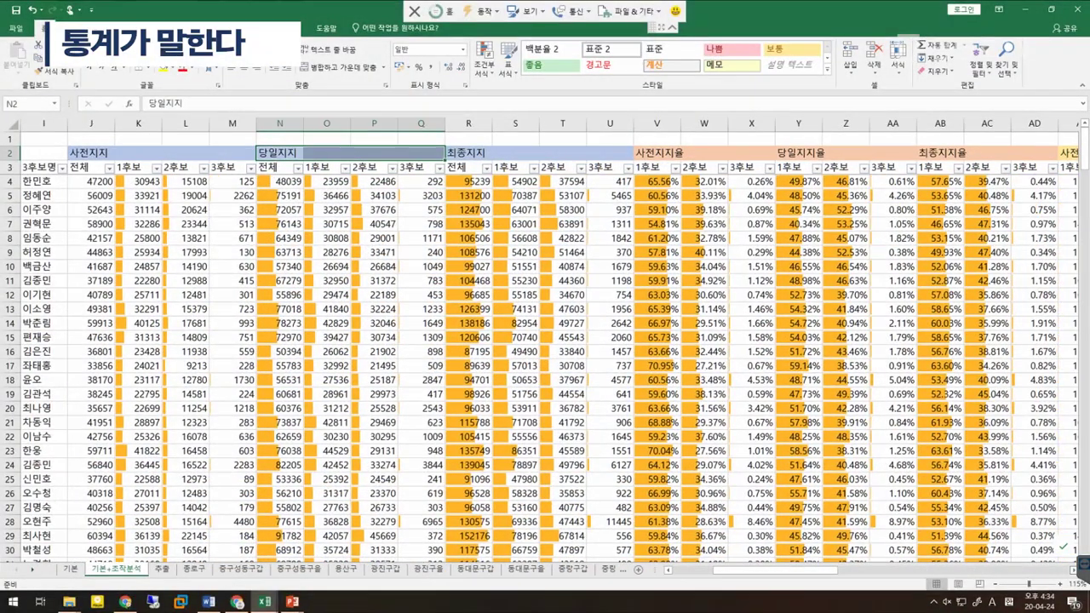
{"action": "scroll", "coordinate": [545, 341], "scroll_direction": "right", "scroll_amount": 1}
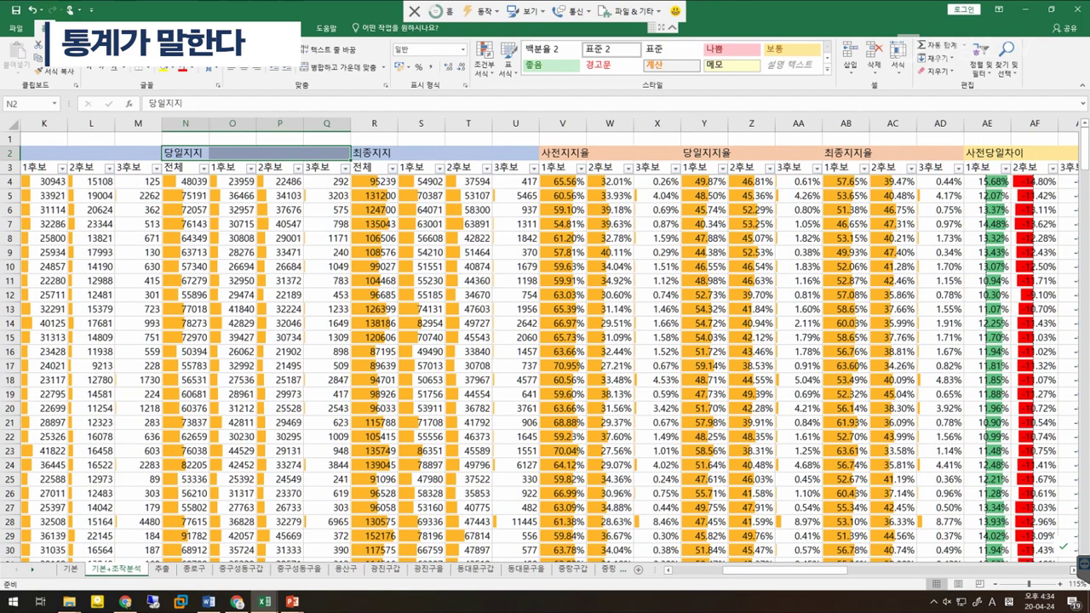
Step: Check the average 사전지지율 of the first candidates in V4:V27 and of the second candidates in W4:W28
{"action": "left_click", "coordinate": [846, 465]}
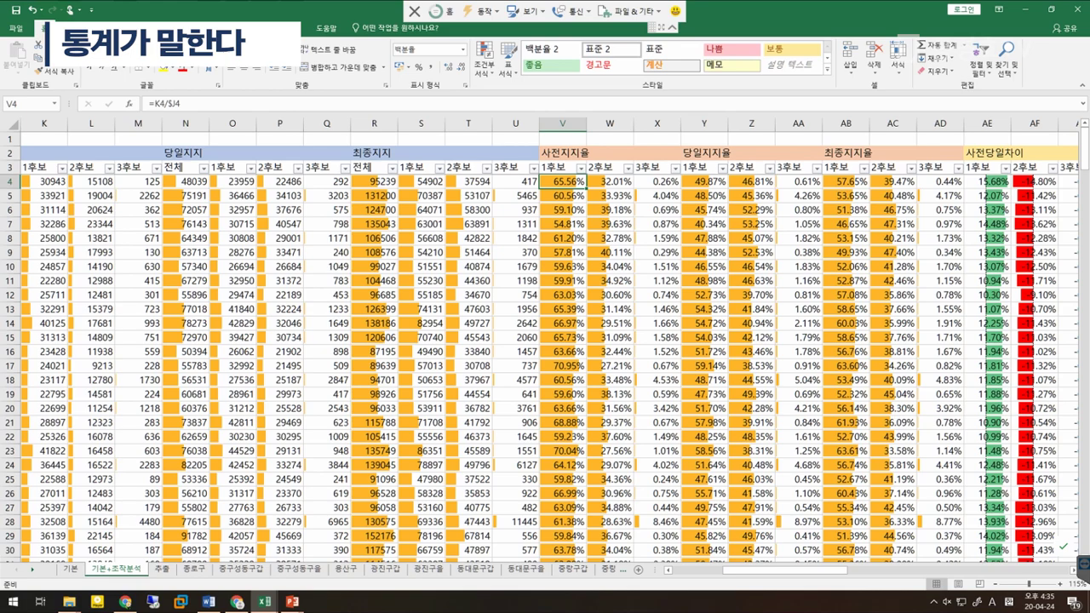
{"action": "left_click", "coordinate": [562, 209]}
{"action": "left_click_drag", "start_coordinate": [562, 182], "coordinate": [563, 509]}
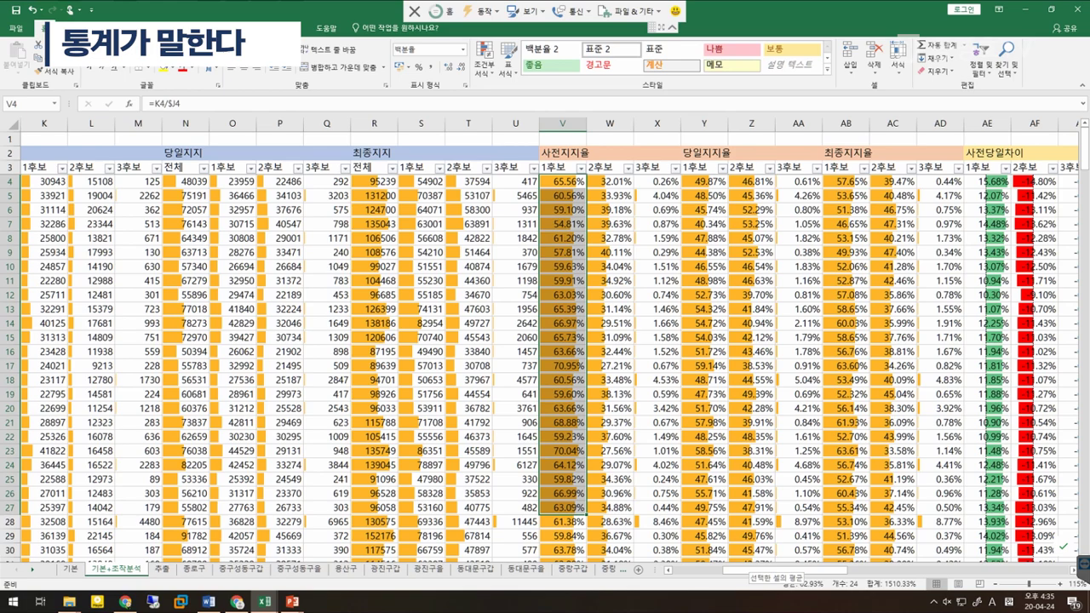
{"action": "left_click_drag", "start_coordinate": [610, 181], "coordinate": [610, 522]}
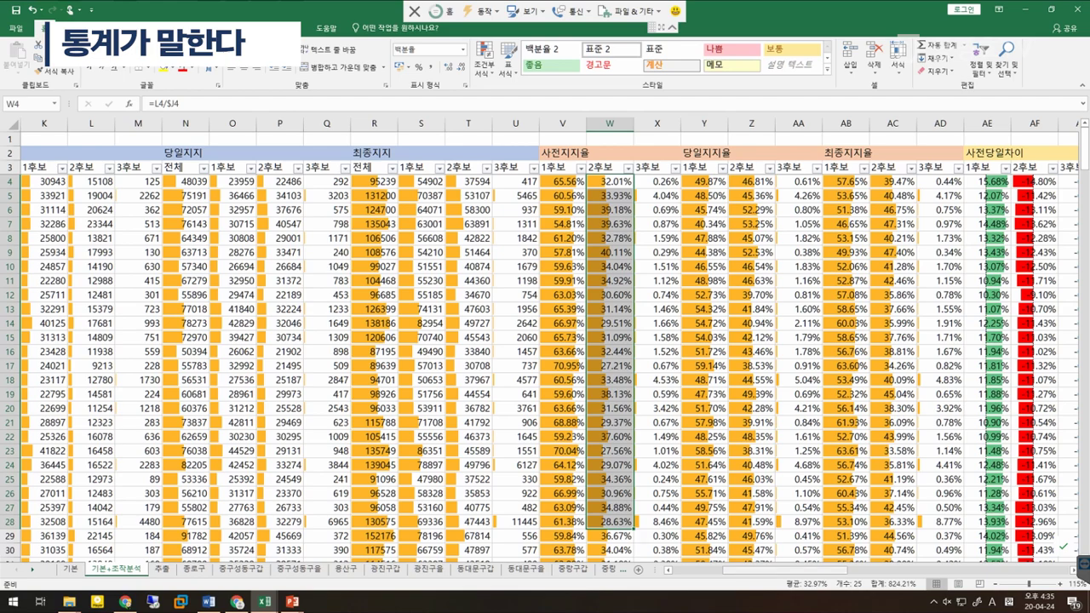
{"action": "left_click", "coordinate": [610, 536]}
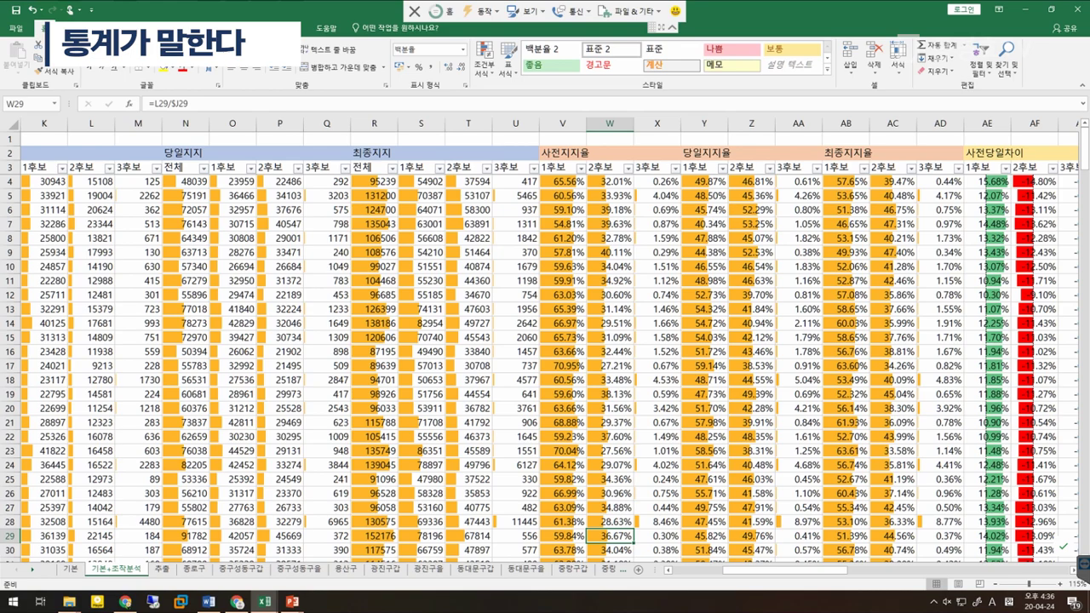
Step: Compare the early shares in V4:W5 with the election-day shares in Y4:Z5, and inspect the 1후보 differences in AE4 and AE7
{"action": "left_click_drag", "start_coordinate": [563, 182], "coordinate": [798, 537]}
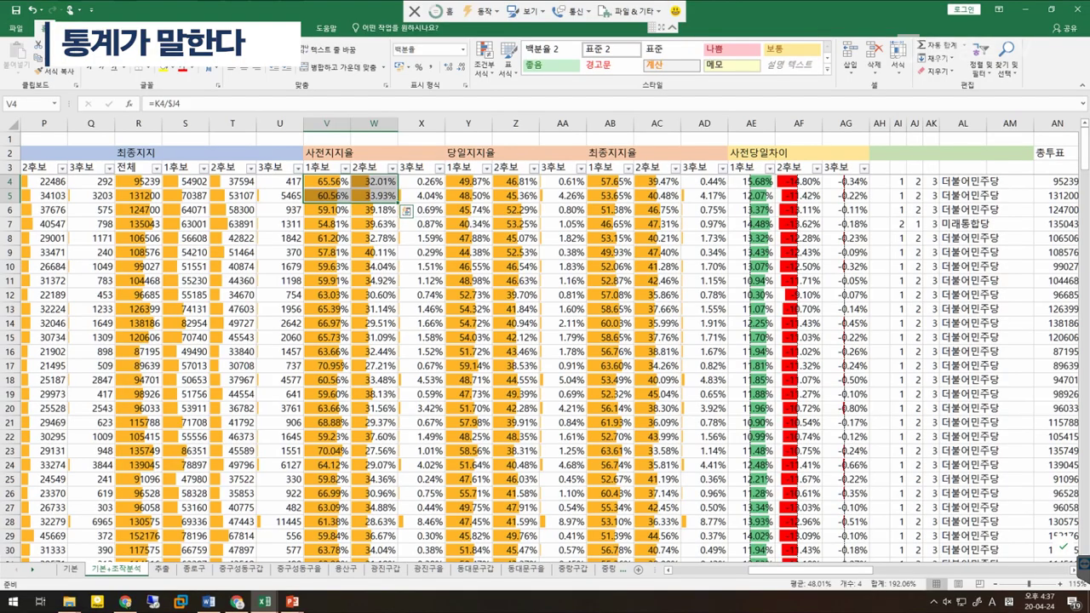
{"action": "left_click_drag", "start_coordinate": [467, 181], "coordinate": [516, 196]}
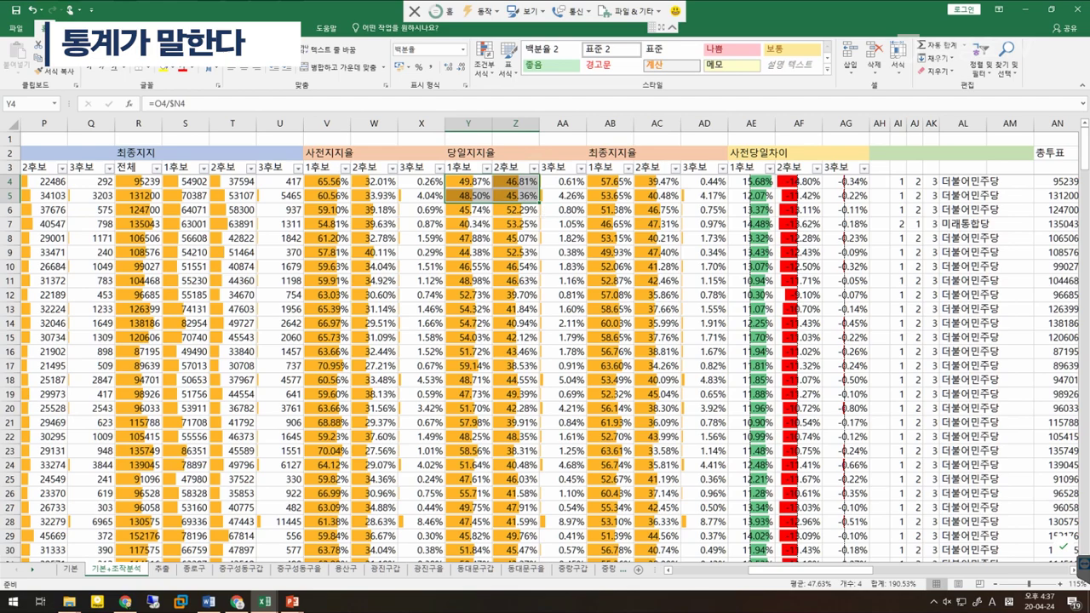
{"action": "left_click", "coordinate": [467, 182]}
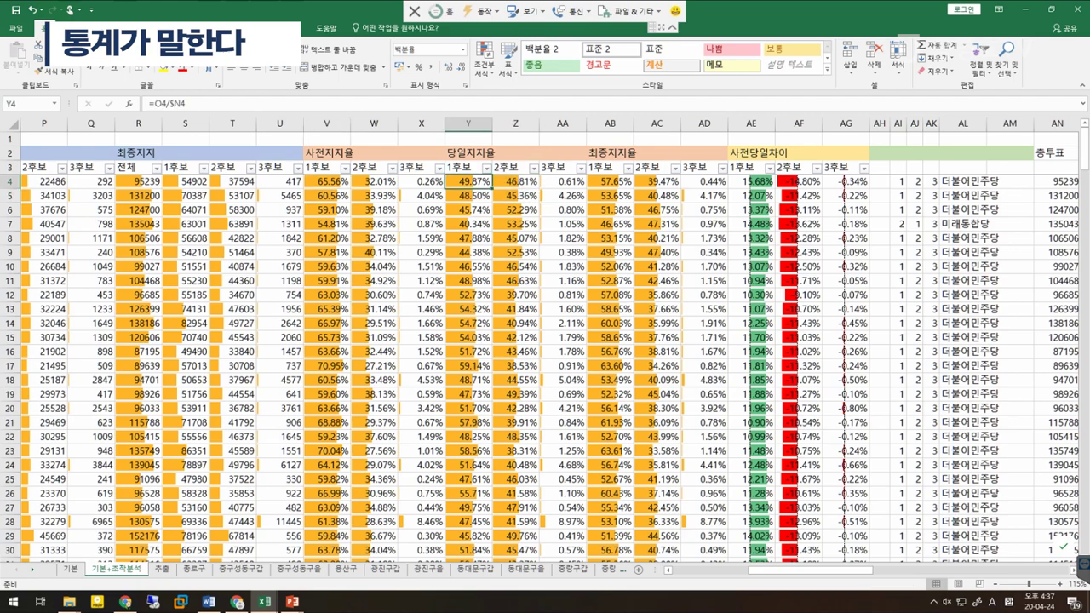
{"action": "left_click", "coordinate": [751, 182]}
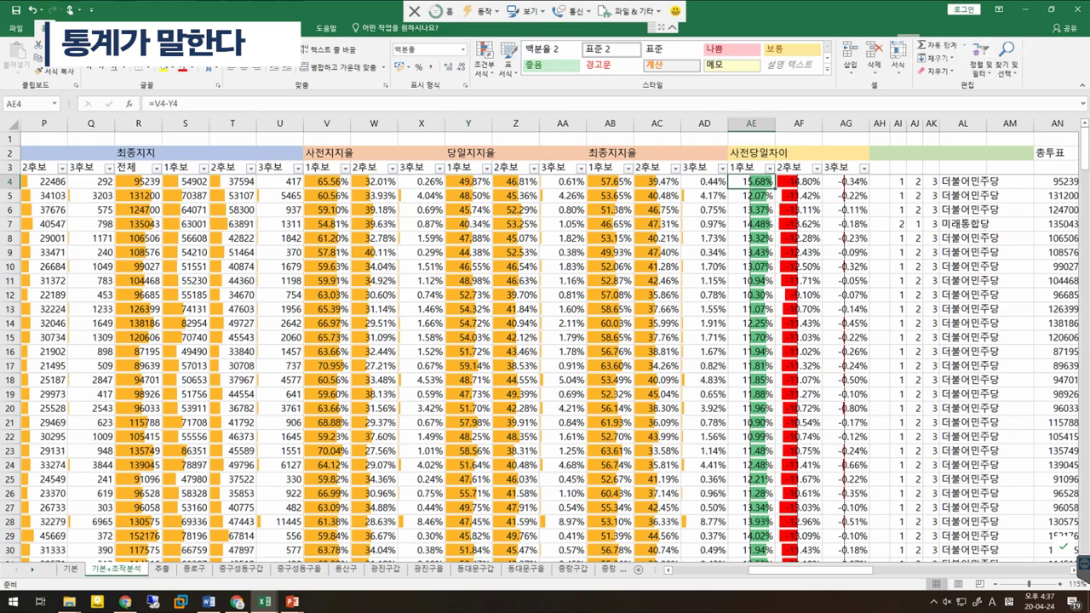
{"action": "left_click", "coordinate": [751, 224]}
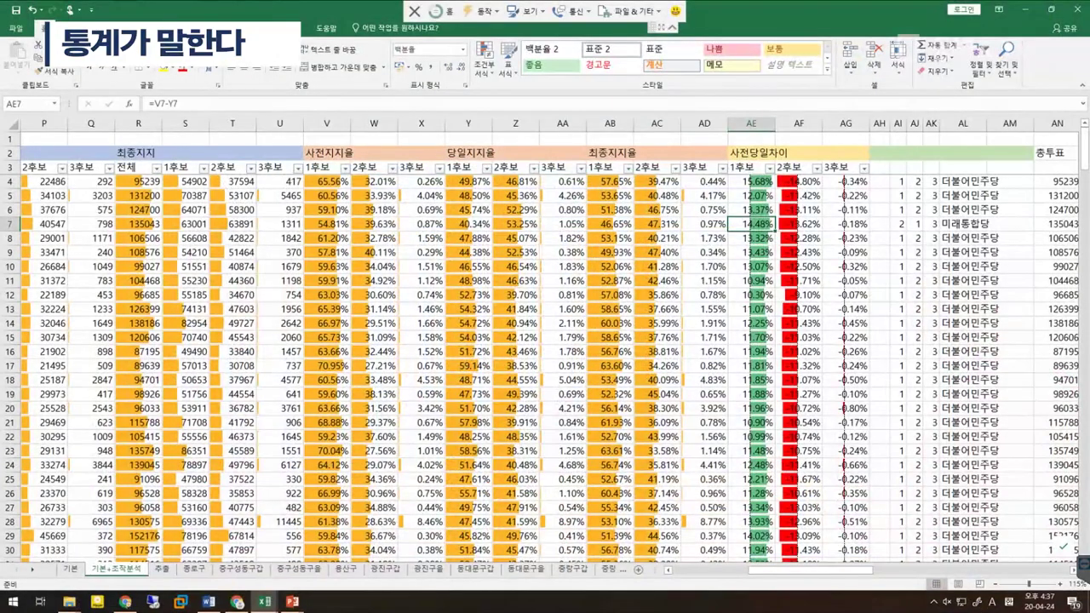
Step: Widen the three 사전당일차이 columns AE to AG so their data bars spread out, and look over the rows
{"action": "left_click_drag", "start_coordinate": [751, 124], "coordinate": [922, 123]}
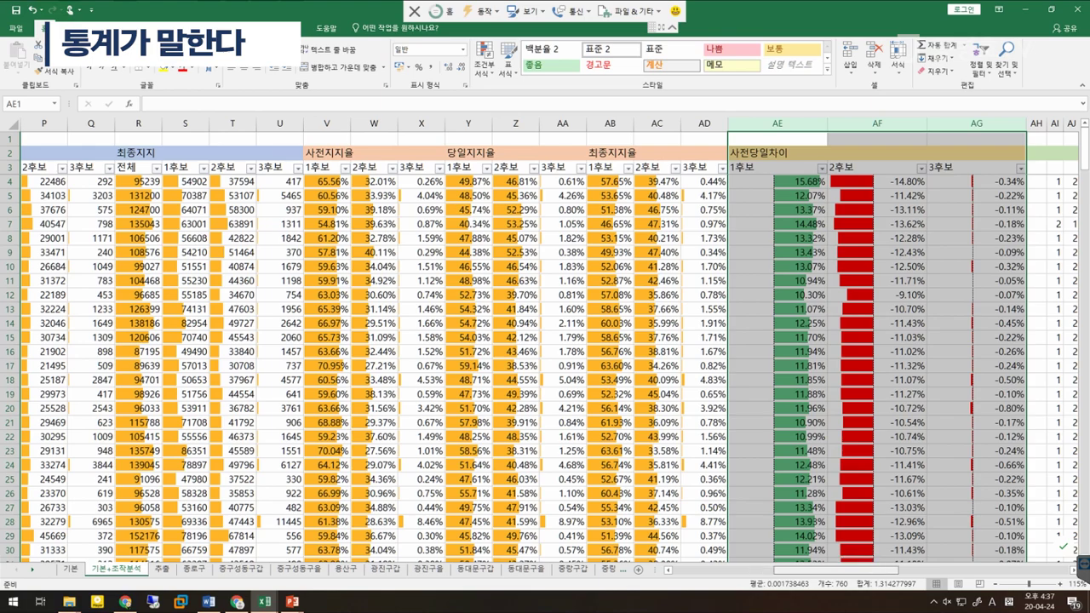
{"action": "left_click_drag", "start_coordinate": [811, 570], "coordinate": [835, 570]}
{"action": "left_click_drag", "start_coordinate": [592, 123], "coordinate": [653, 123]}
{"action": "left_click_drag", "start_coordinate": [831, 570], "coordinate": [842, 570]}
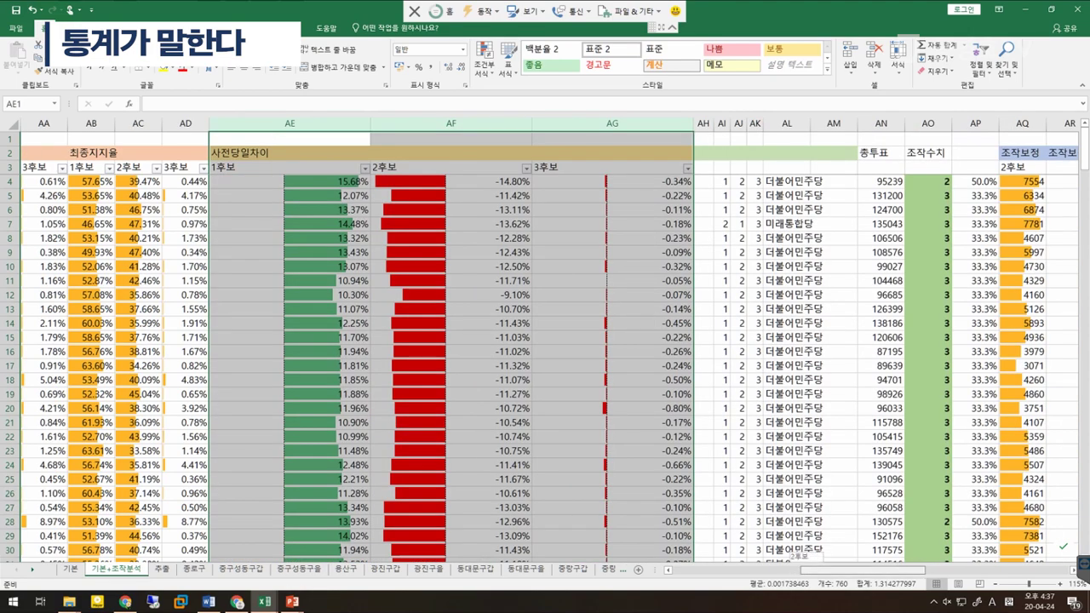
{"action": "scroll", "coordinate": [546, 341], "scroll_direction": "left", "scroll_amount": 2}
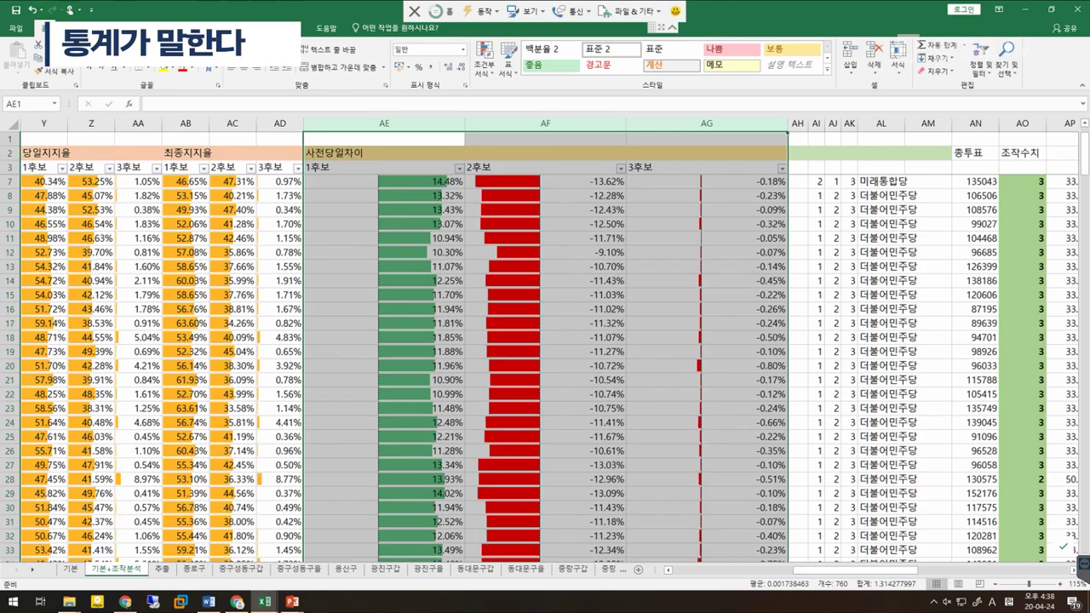